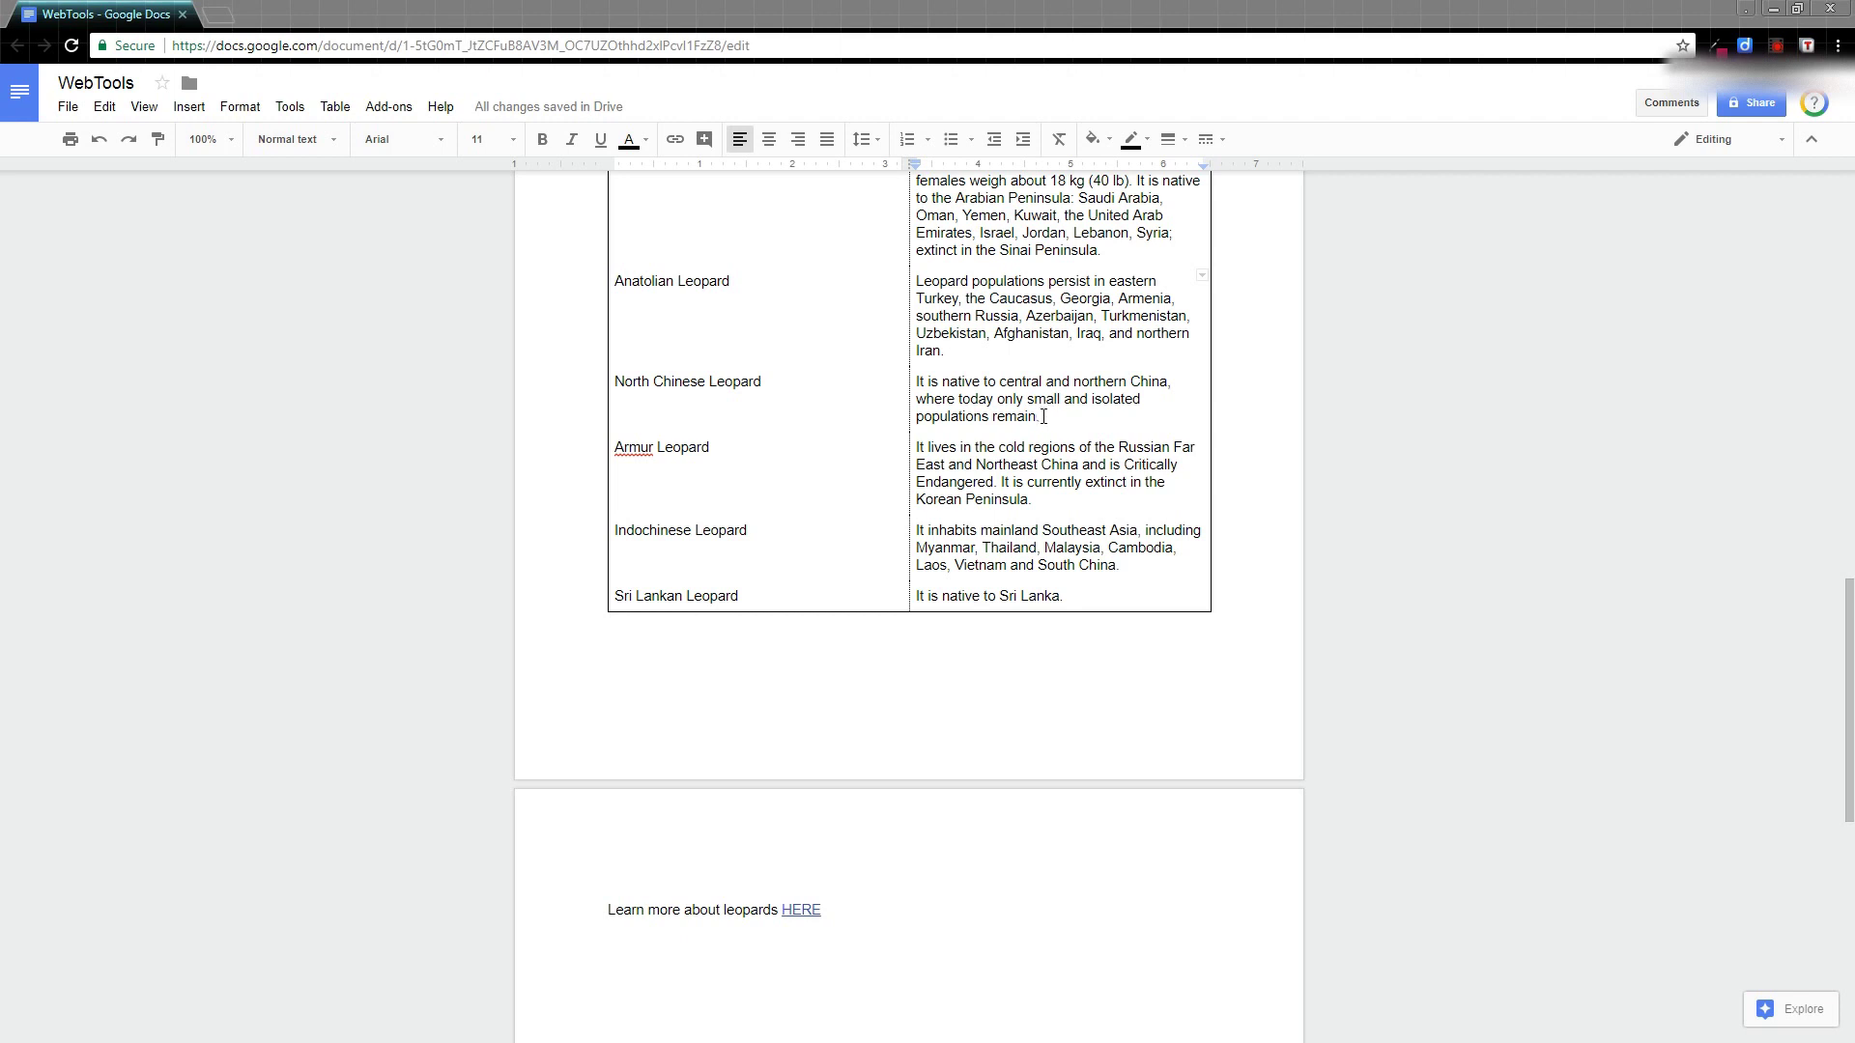
Select the North Chinese Leopard description text, from after 'remain.' back to its start.
left_click(1042, 417)
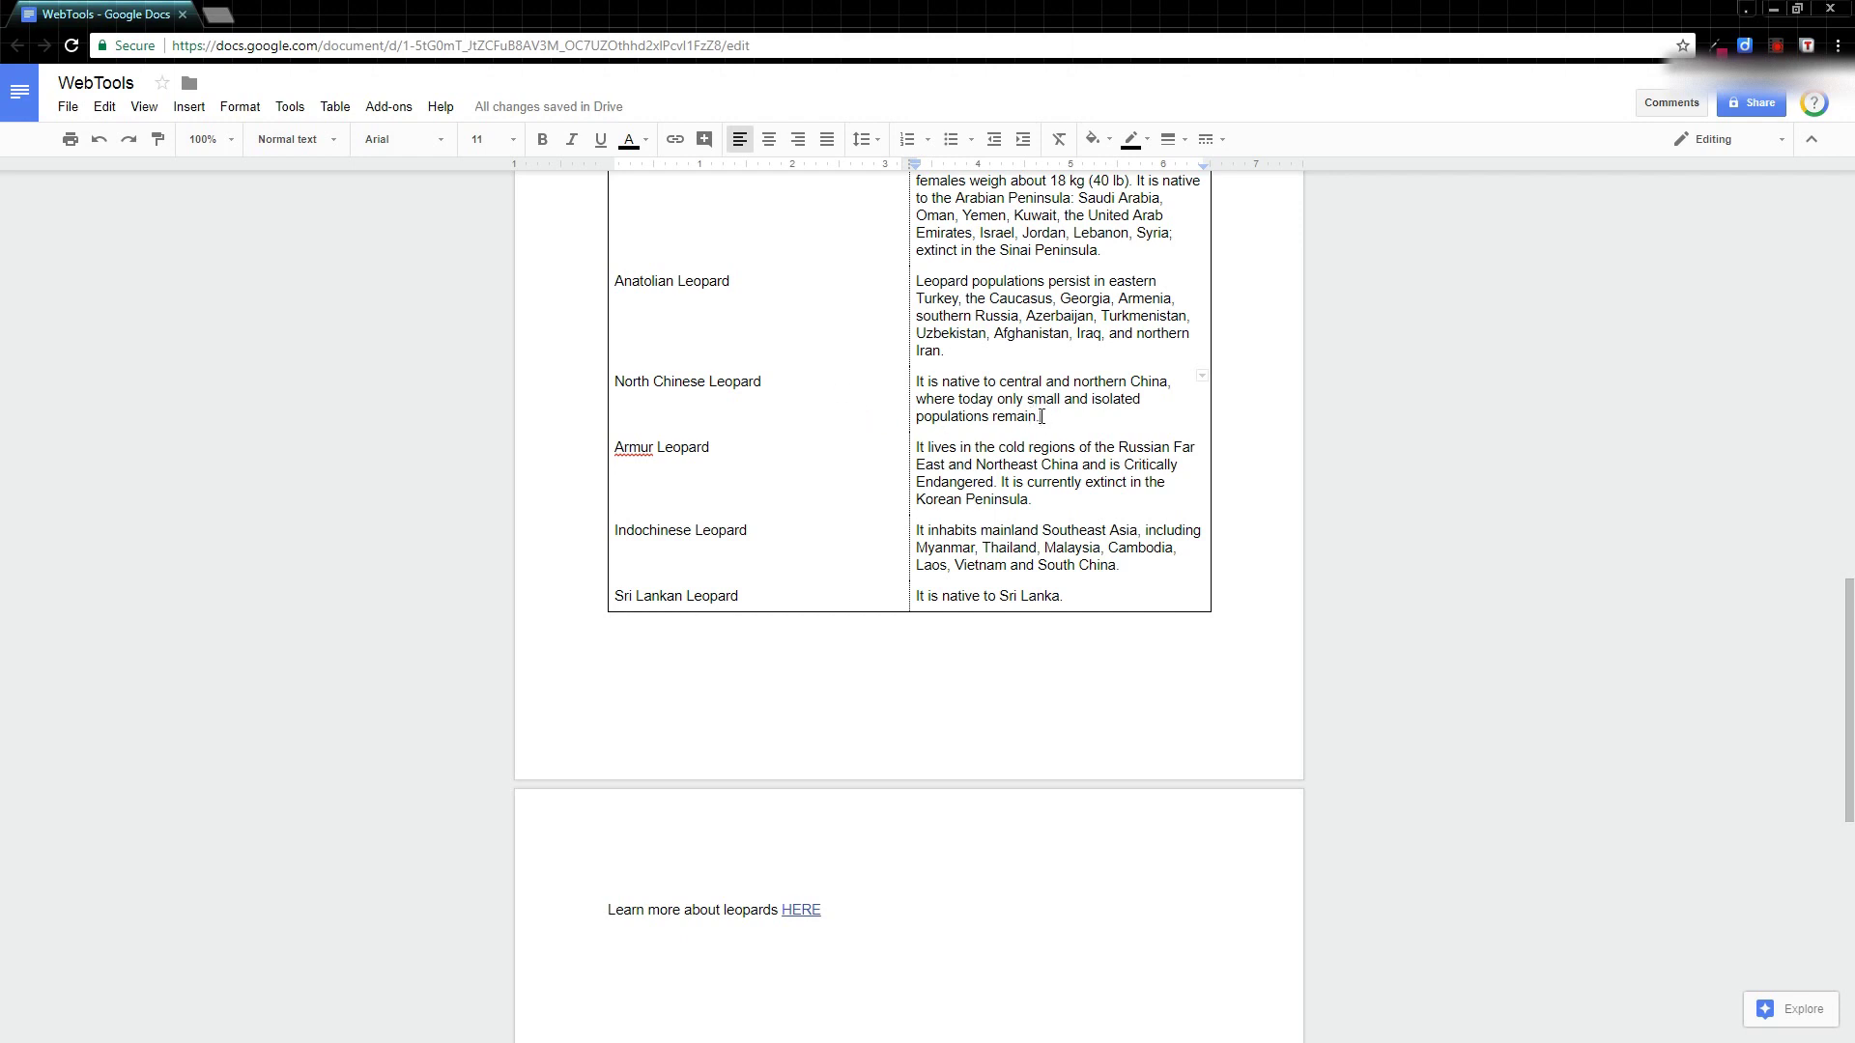
left_click_drag(1041, 415, 915, 383)
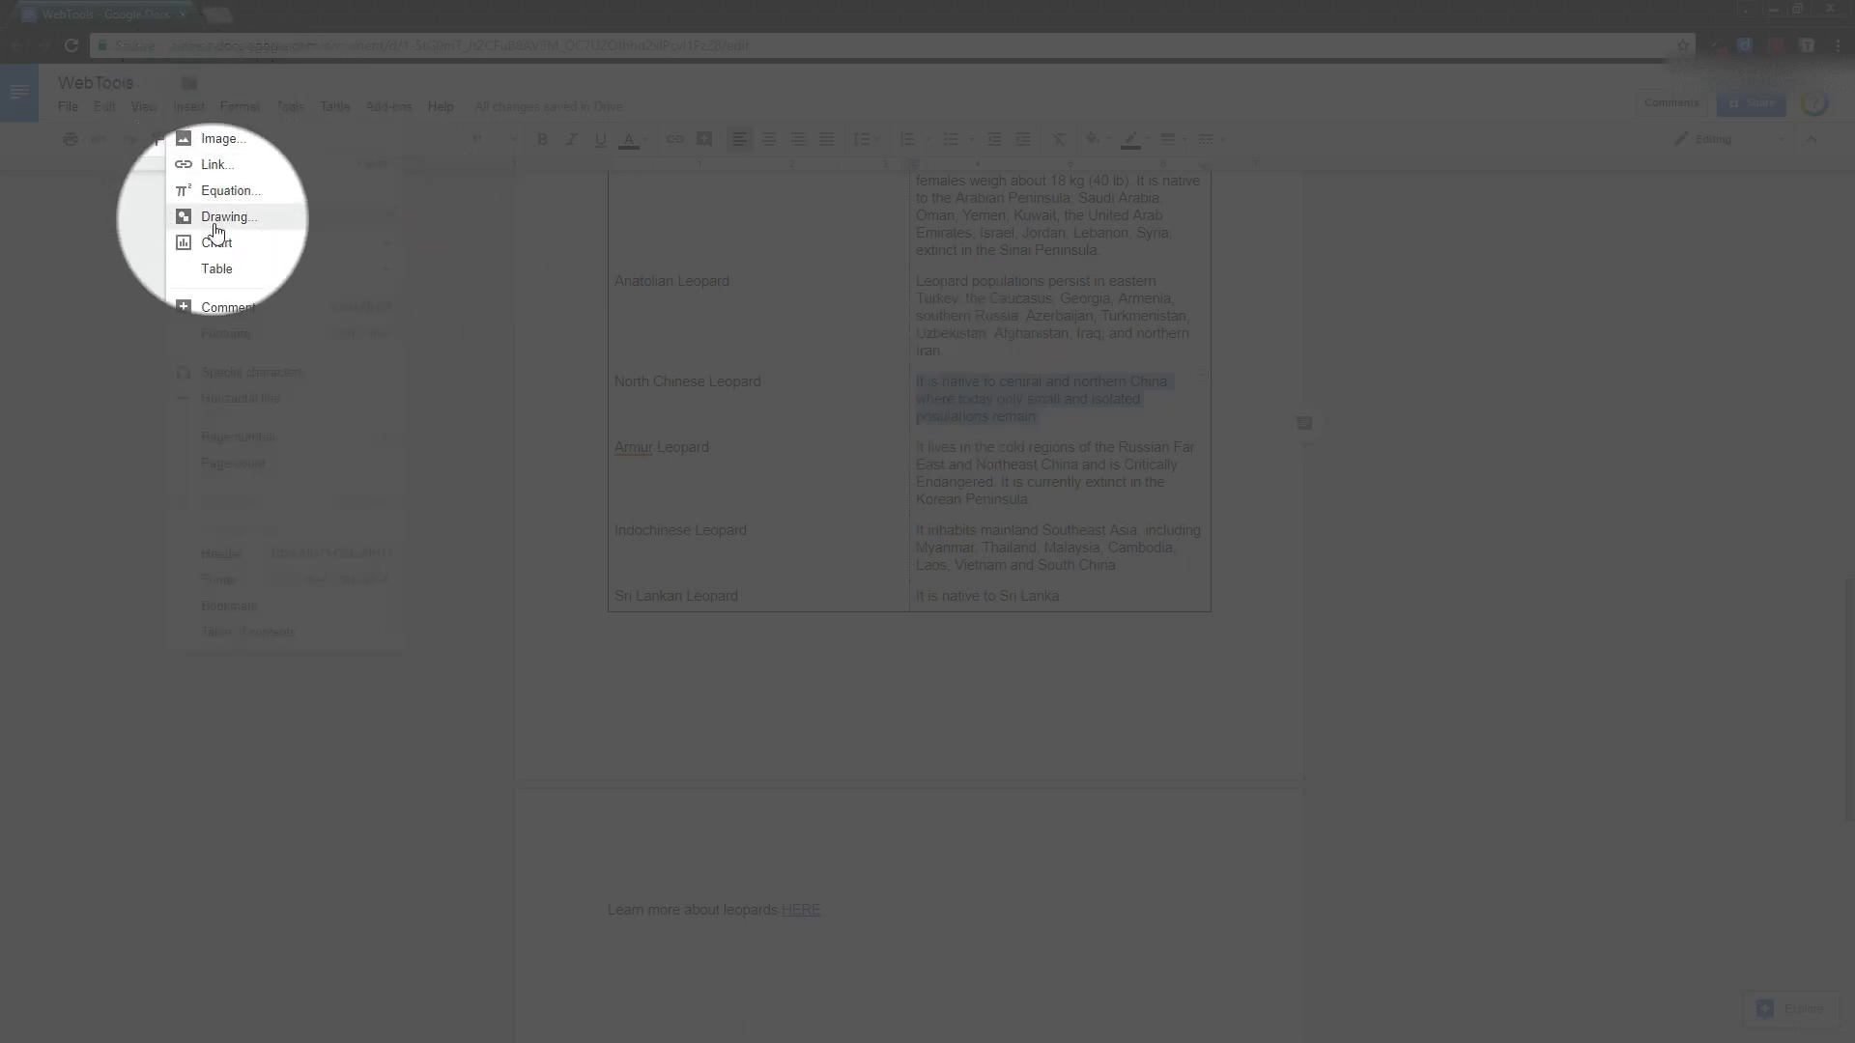
Insert a footnote after the selected North Chinese Leopard description.
left_click(229, 334)
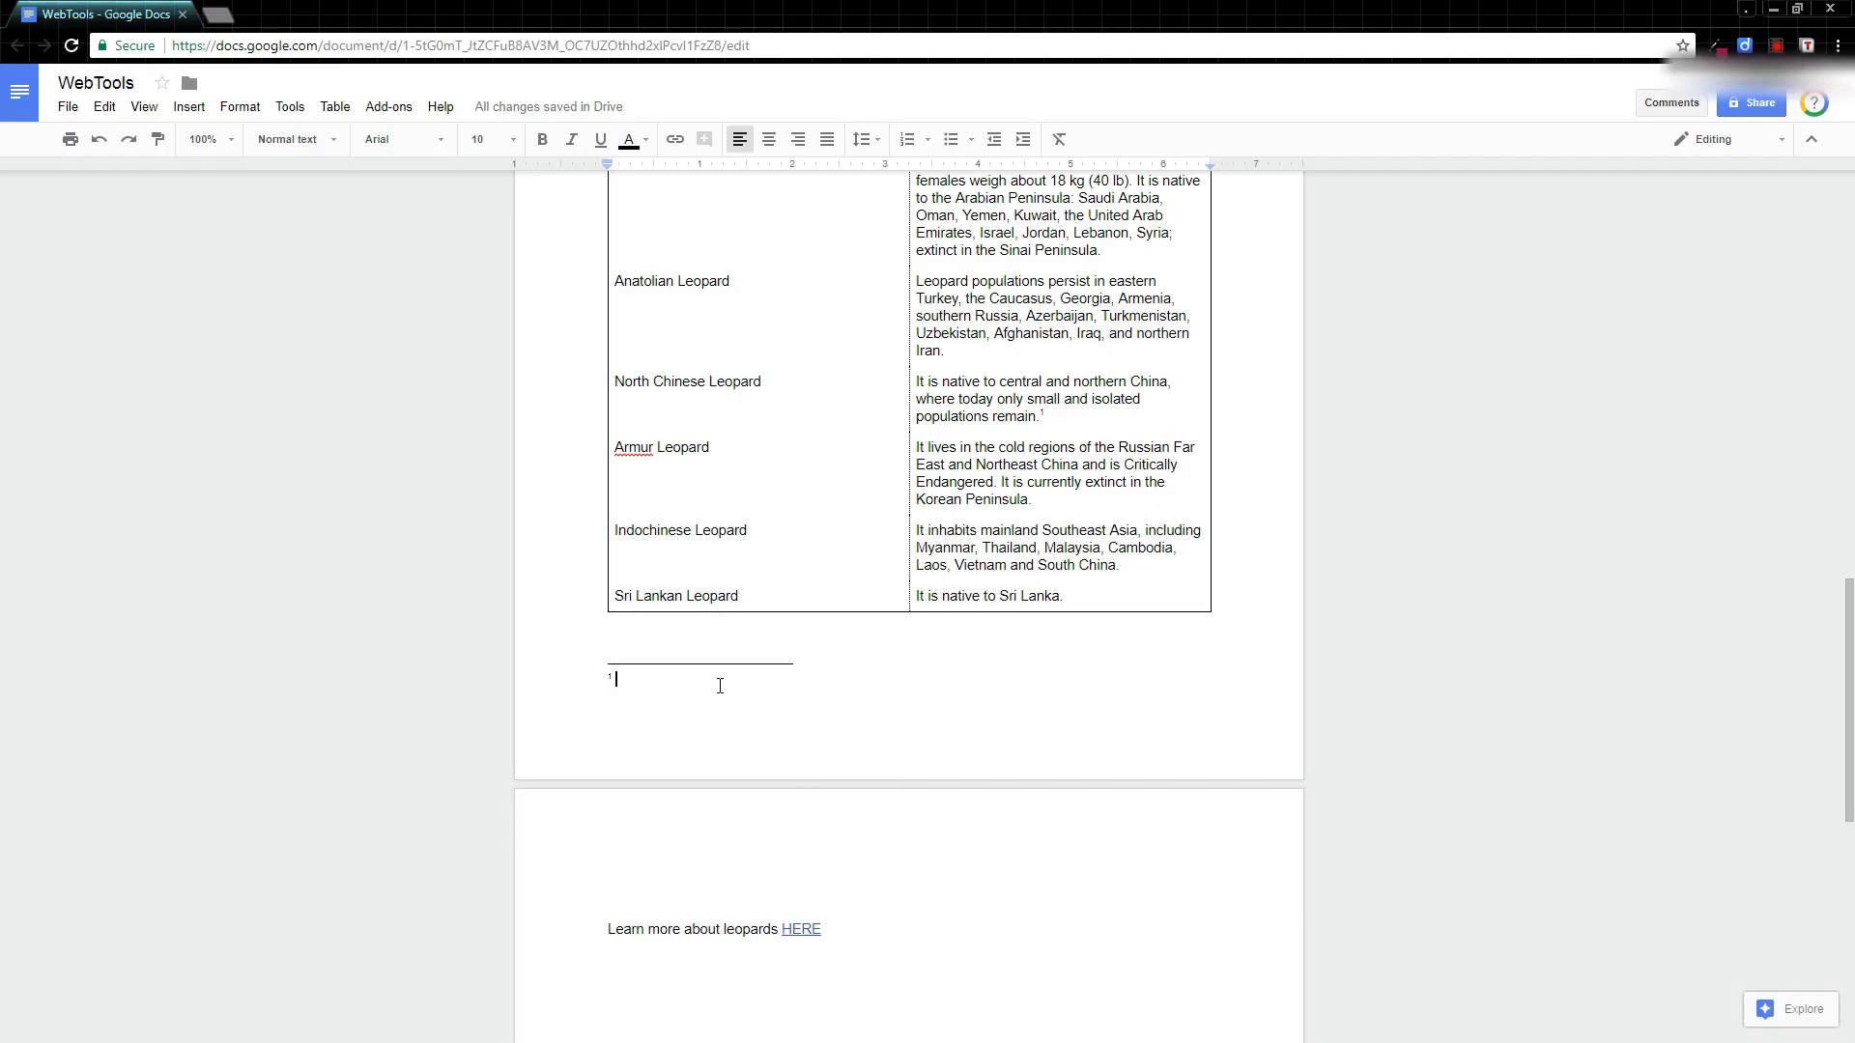
scroll(719, 690, "down", 5)
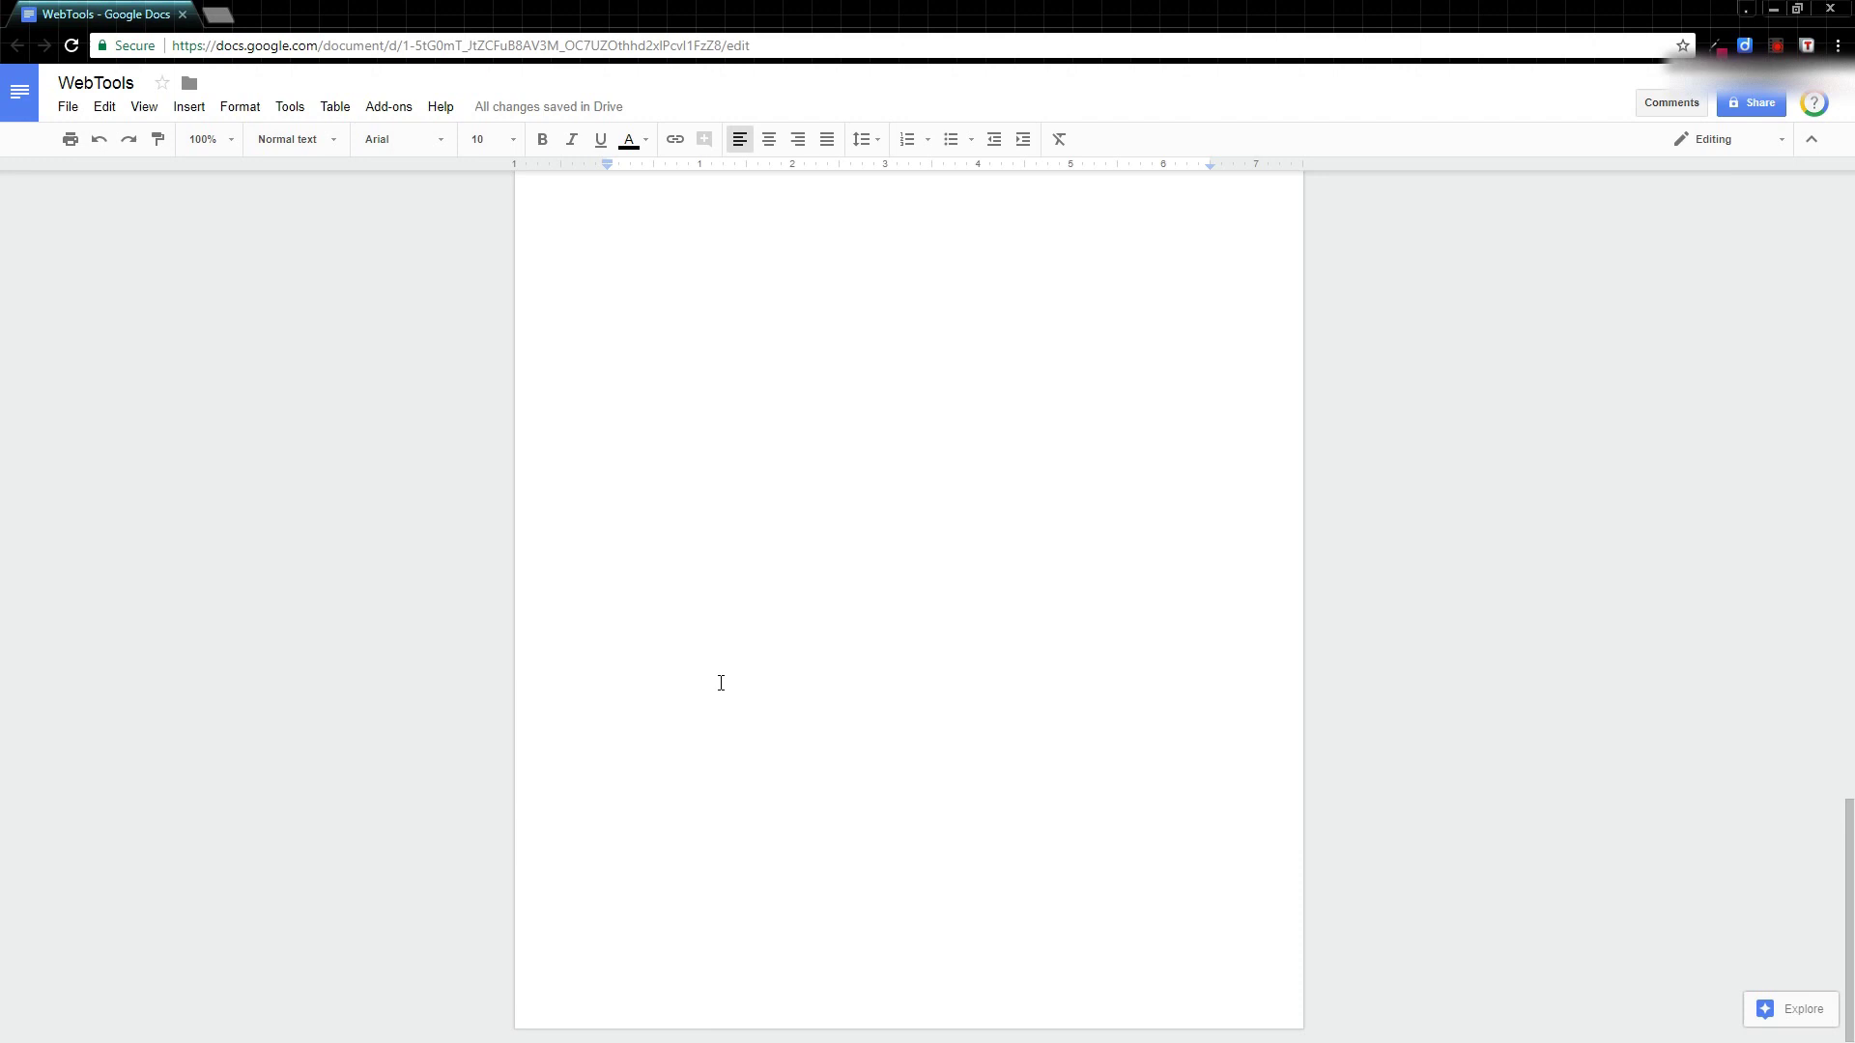
scroll(721, 681, "up", 3)
scroll(722, 681, "up", 3)
scroll(834, 641, "up", 2)
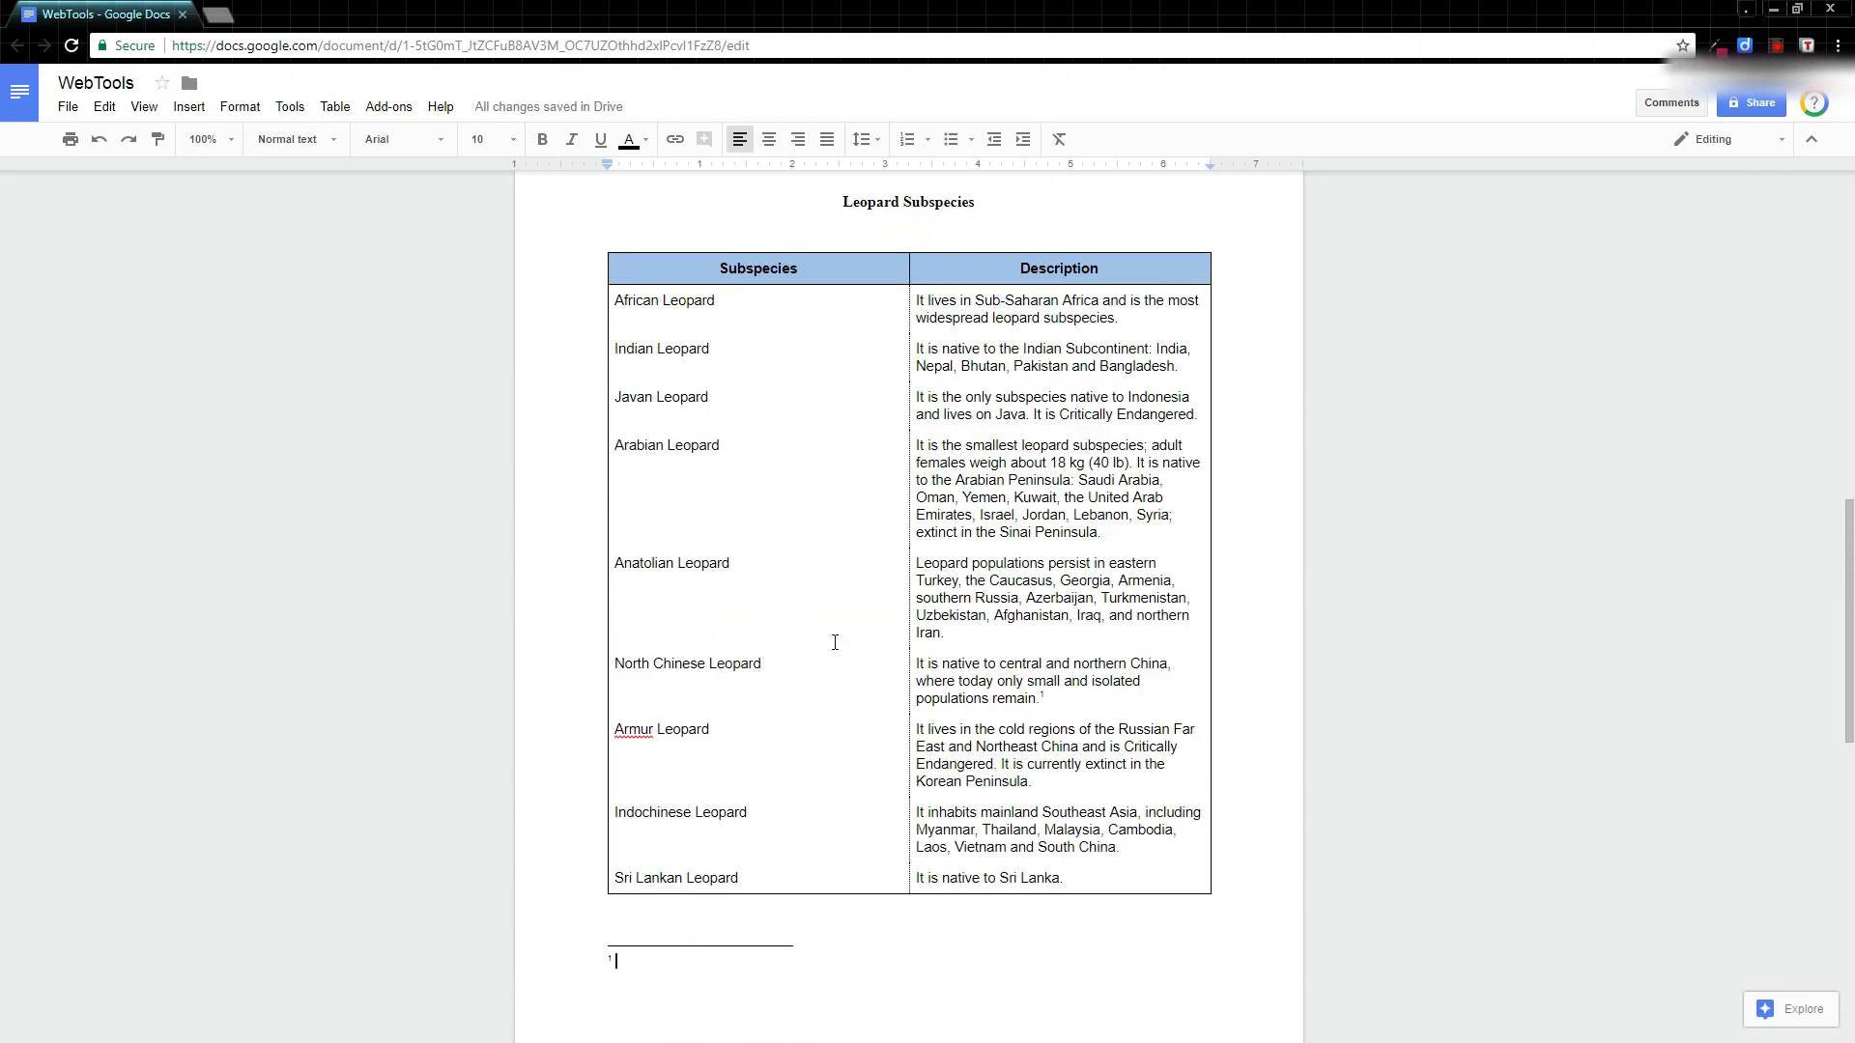
scroll(849, 633, "down", 2)
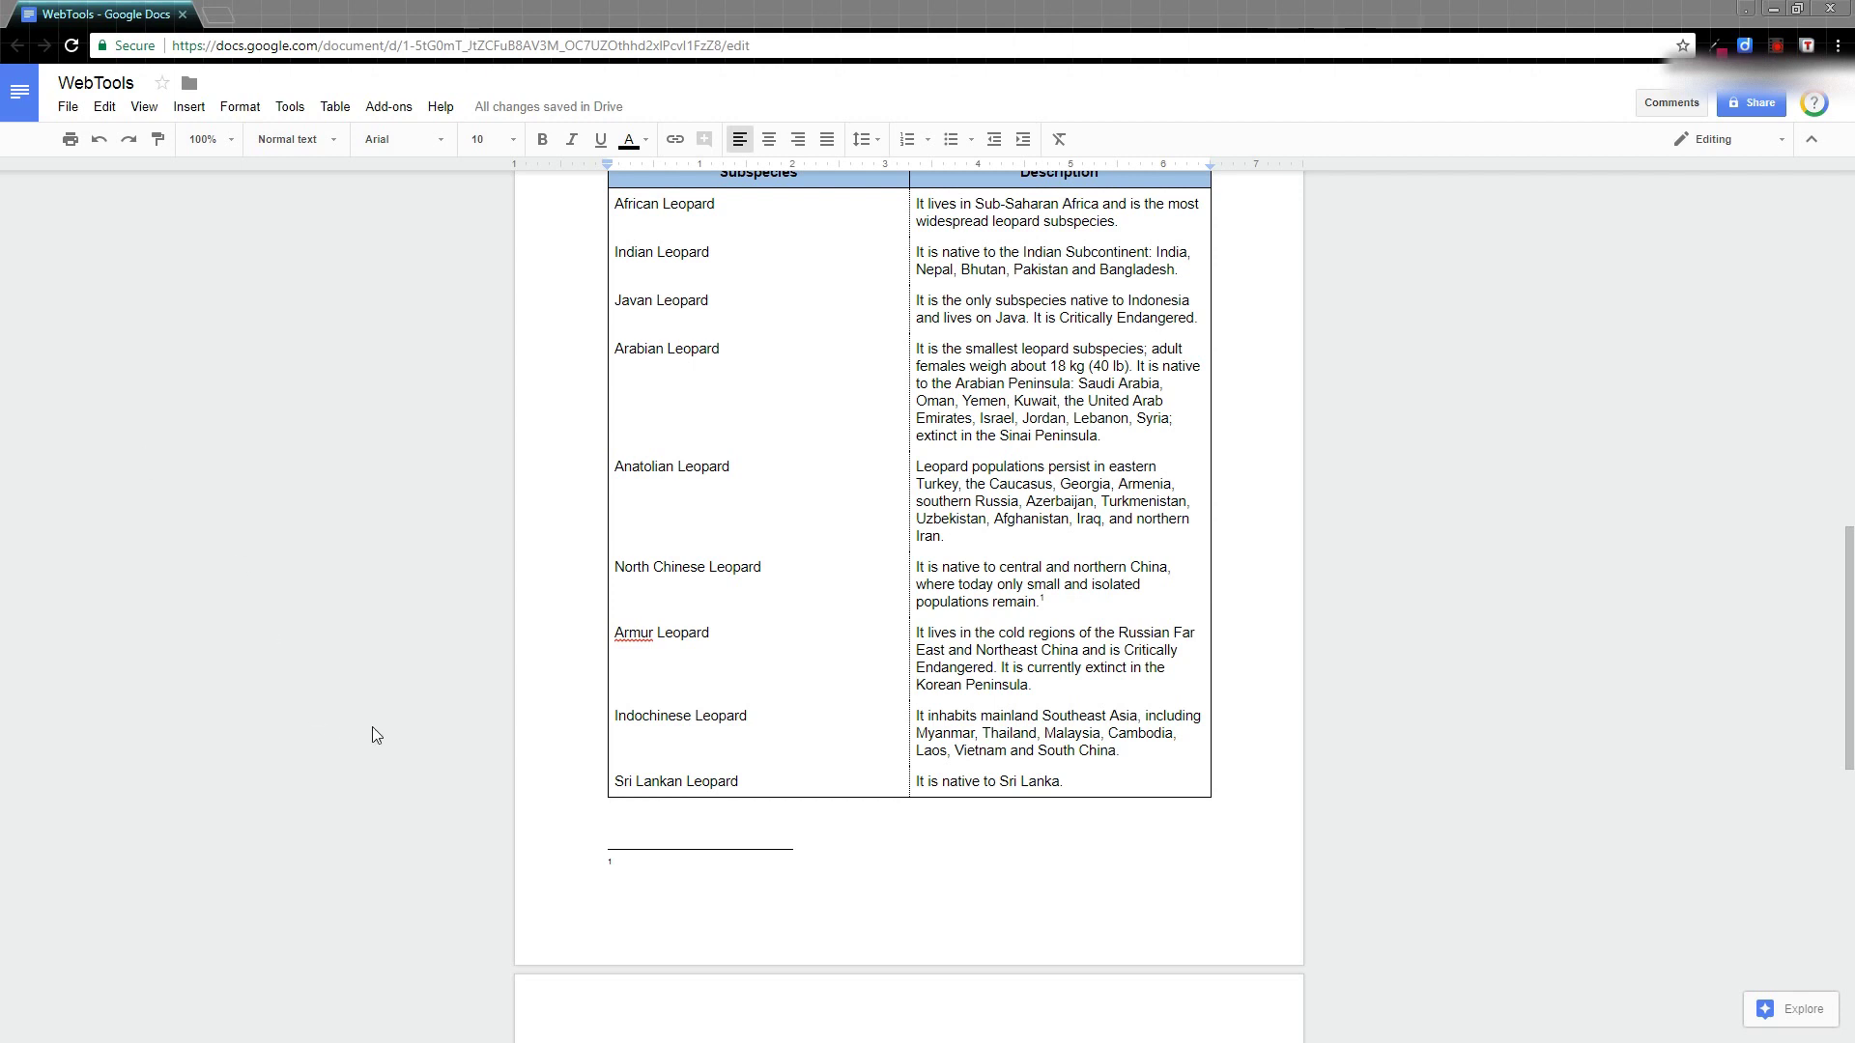
Paste the Dou et al. (2014) mitochondrial genome citation into the footnote as plain text.
right_click(638, 867)
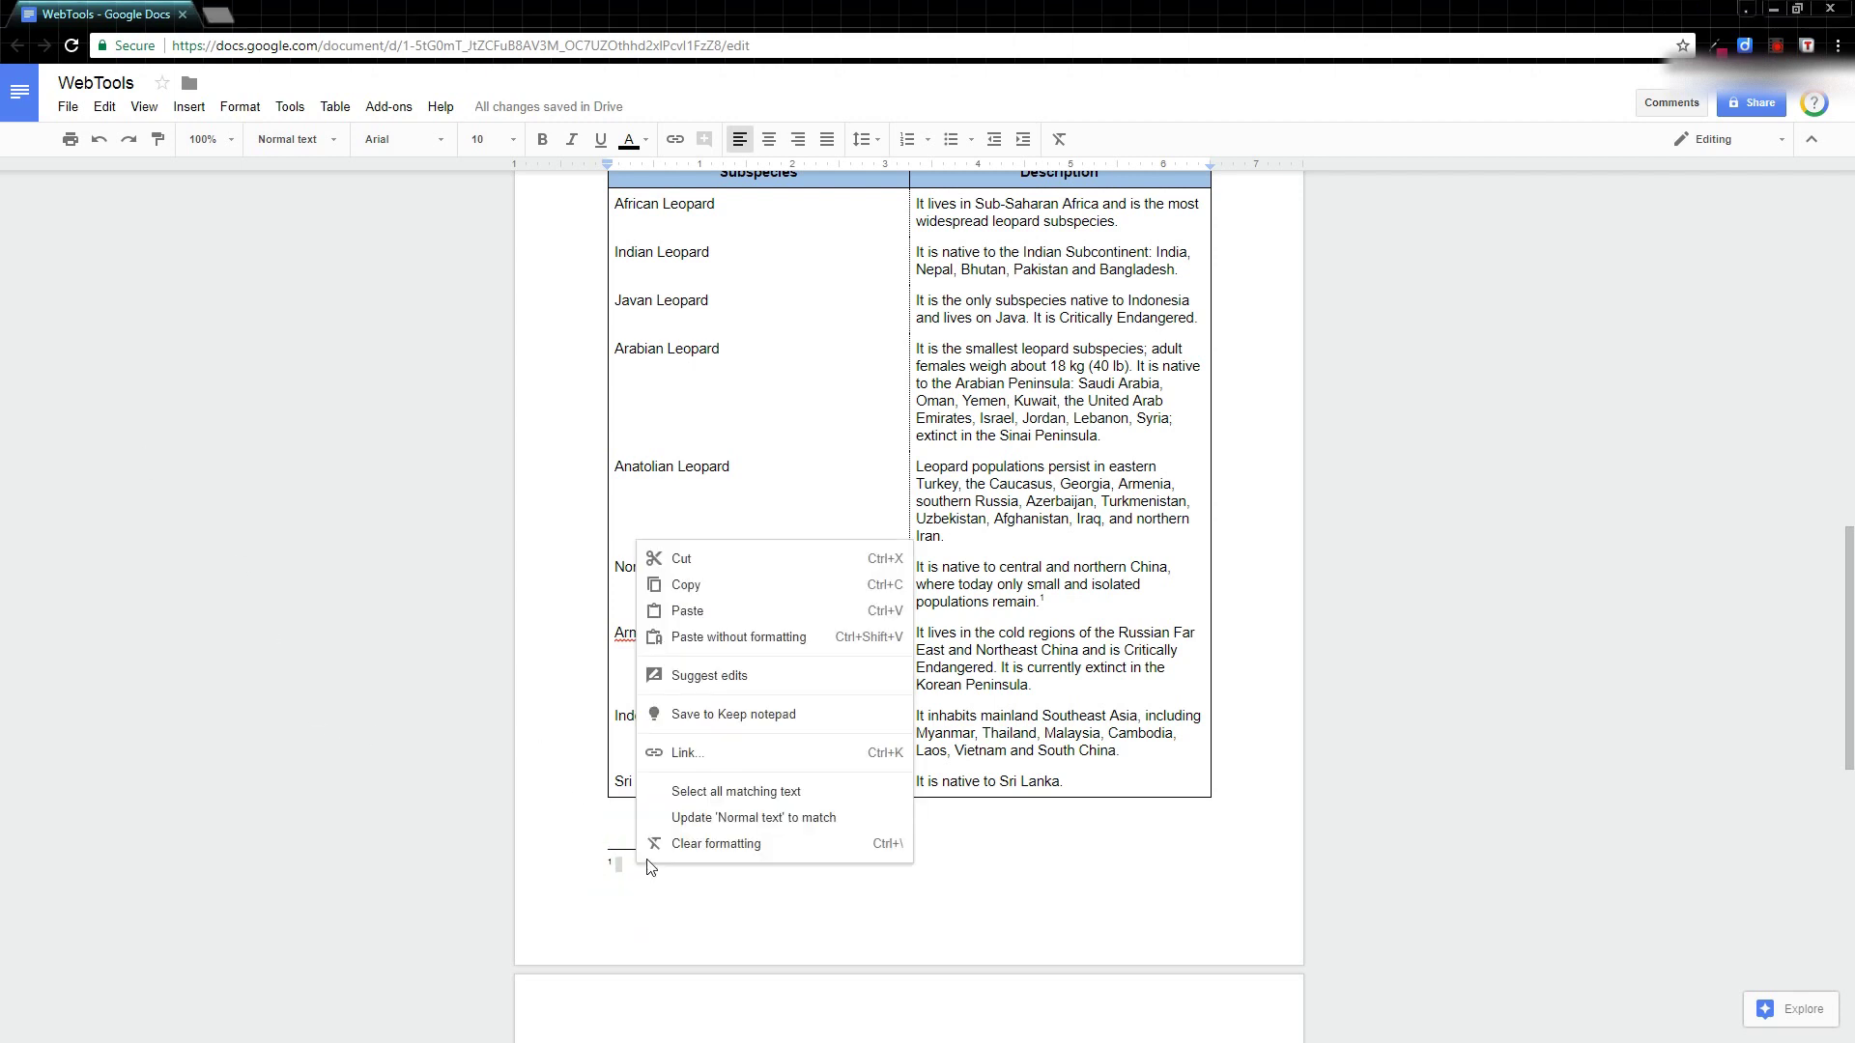
left_click(707, 642)
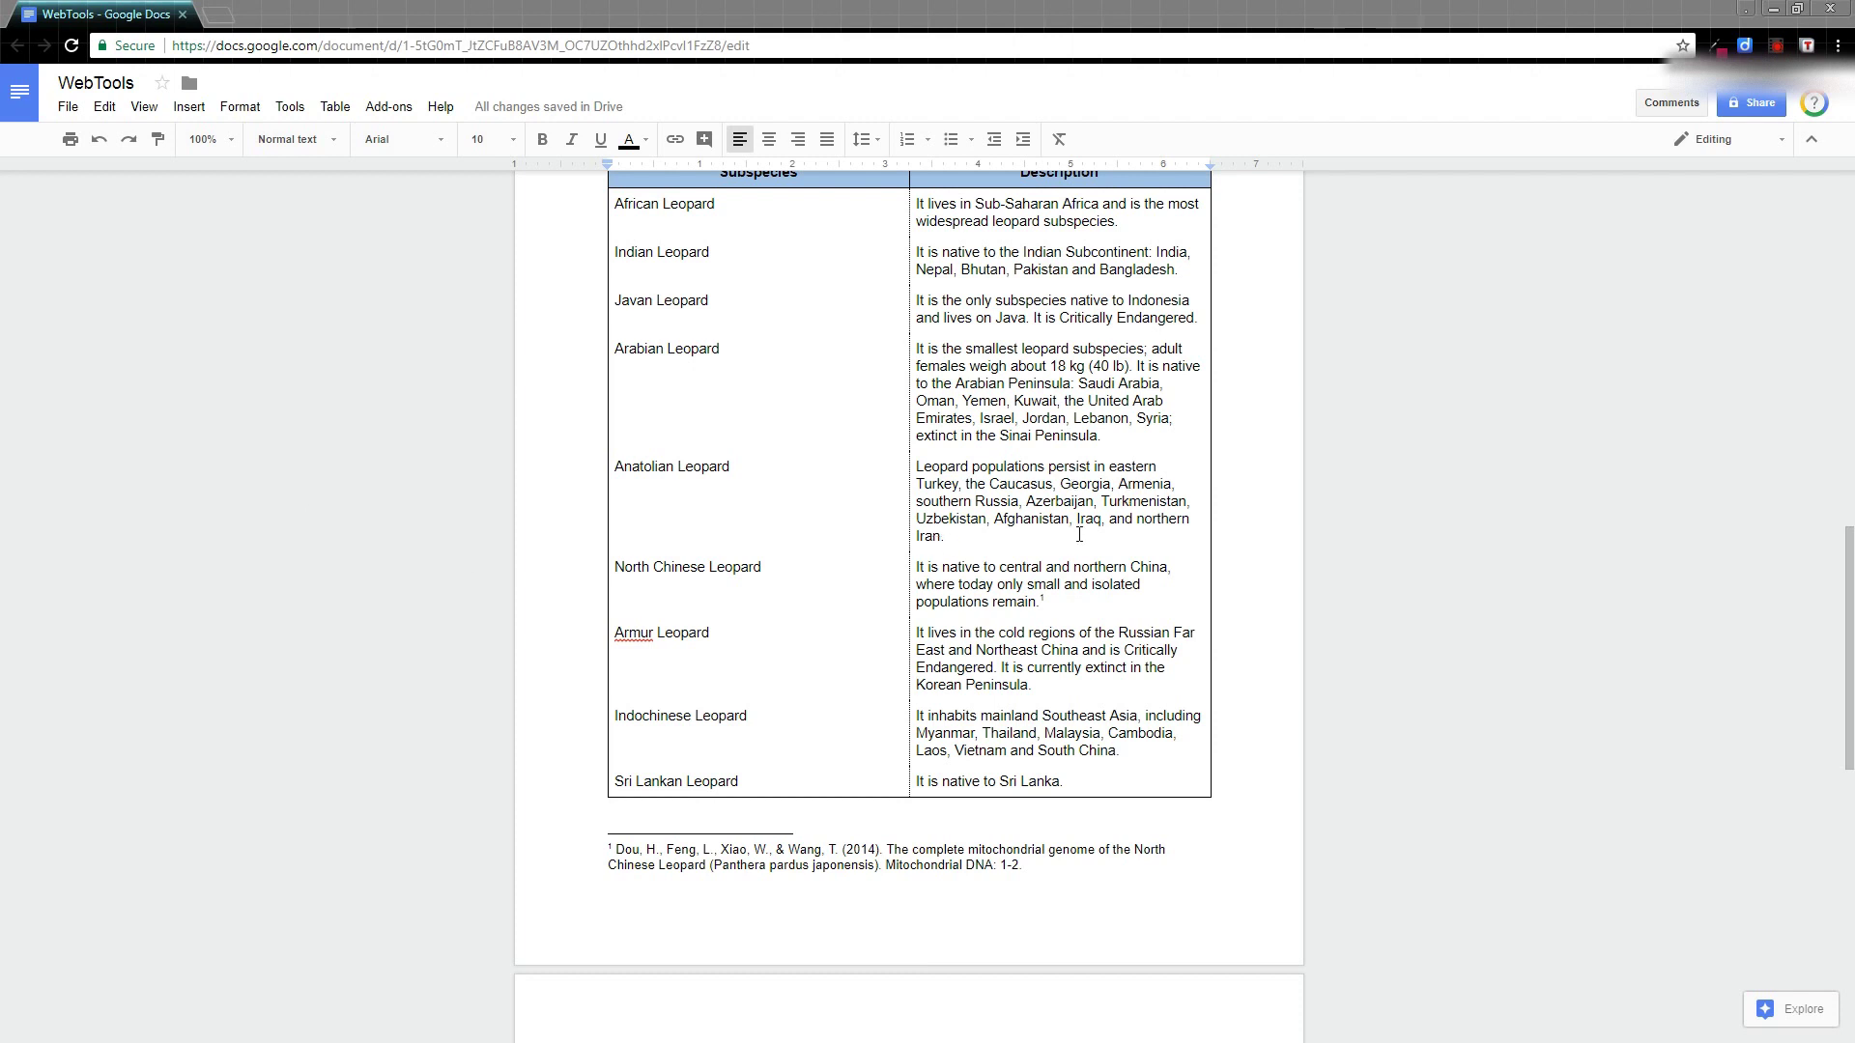
Attach the pasted Wikipedia Leopard citation URL as a link on the footnote superscript.
double_click(1043, 601)
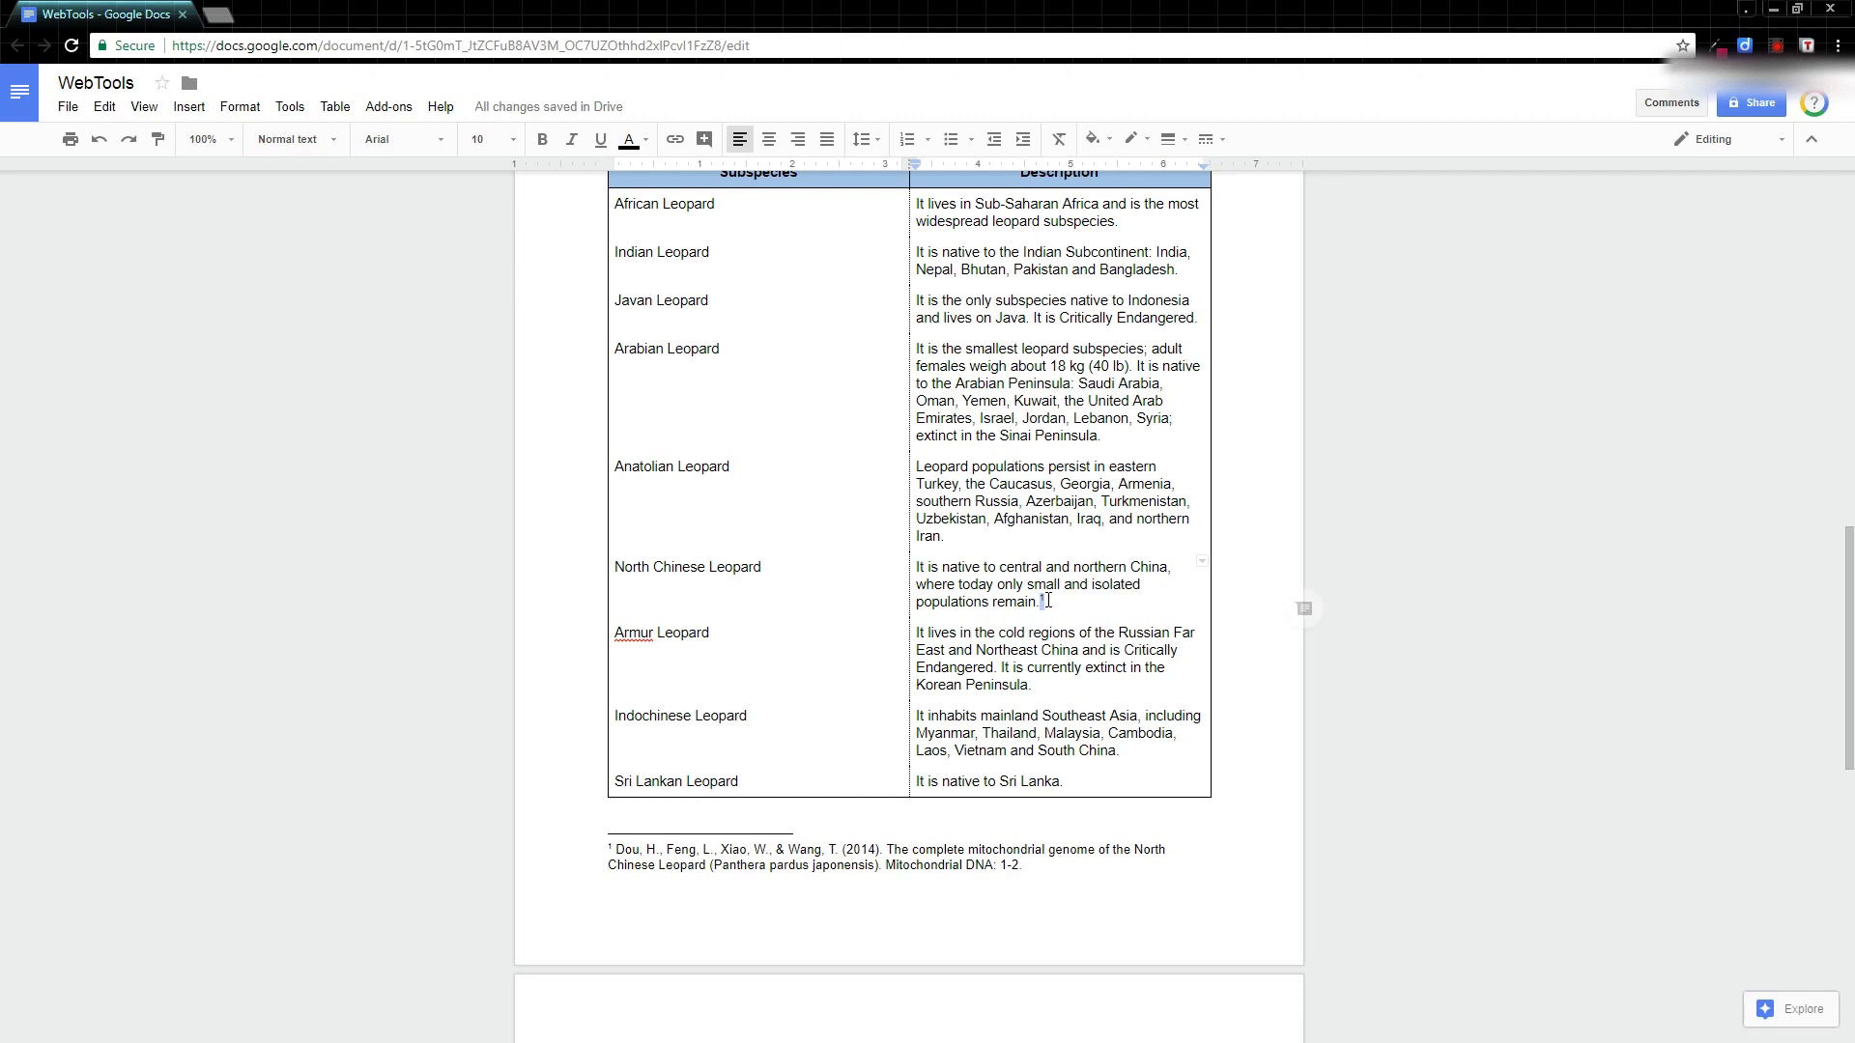
left_click(1044, 600)
double_click(1043, 599)
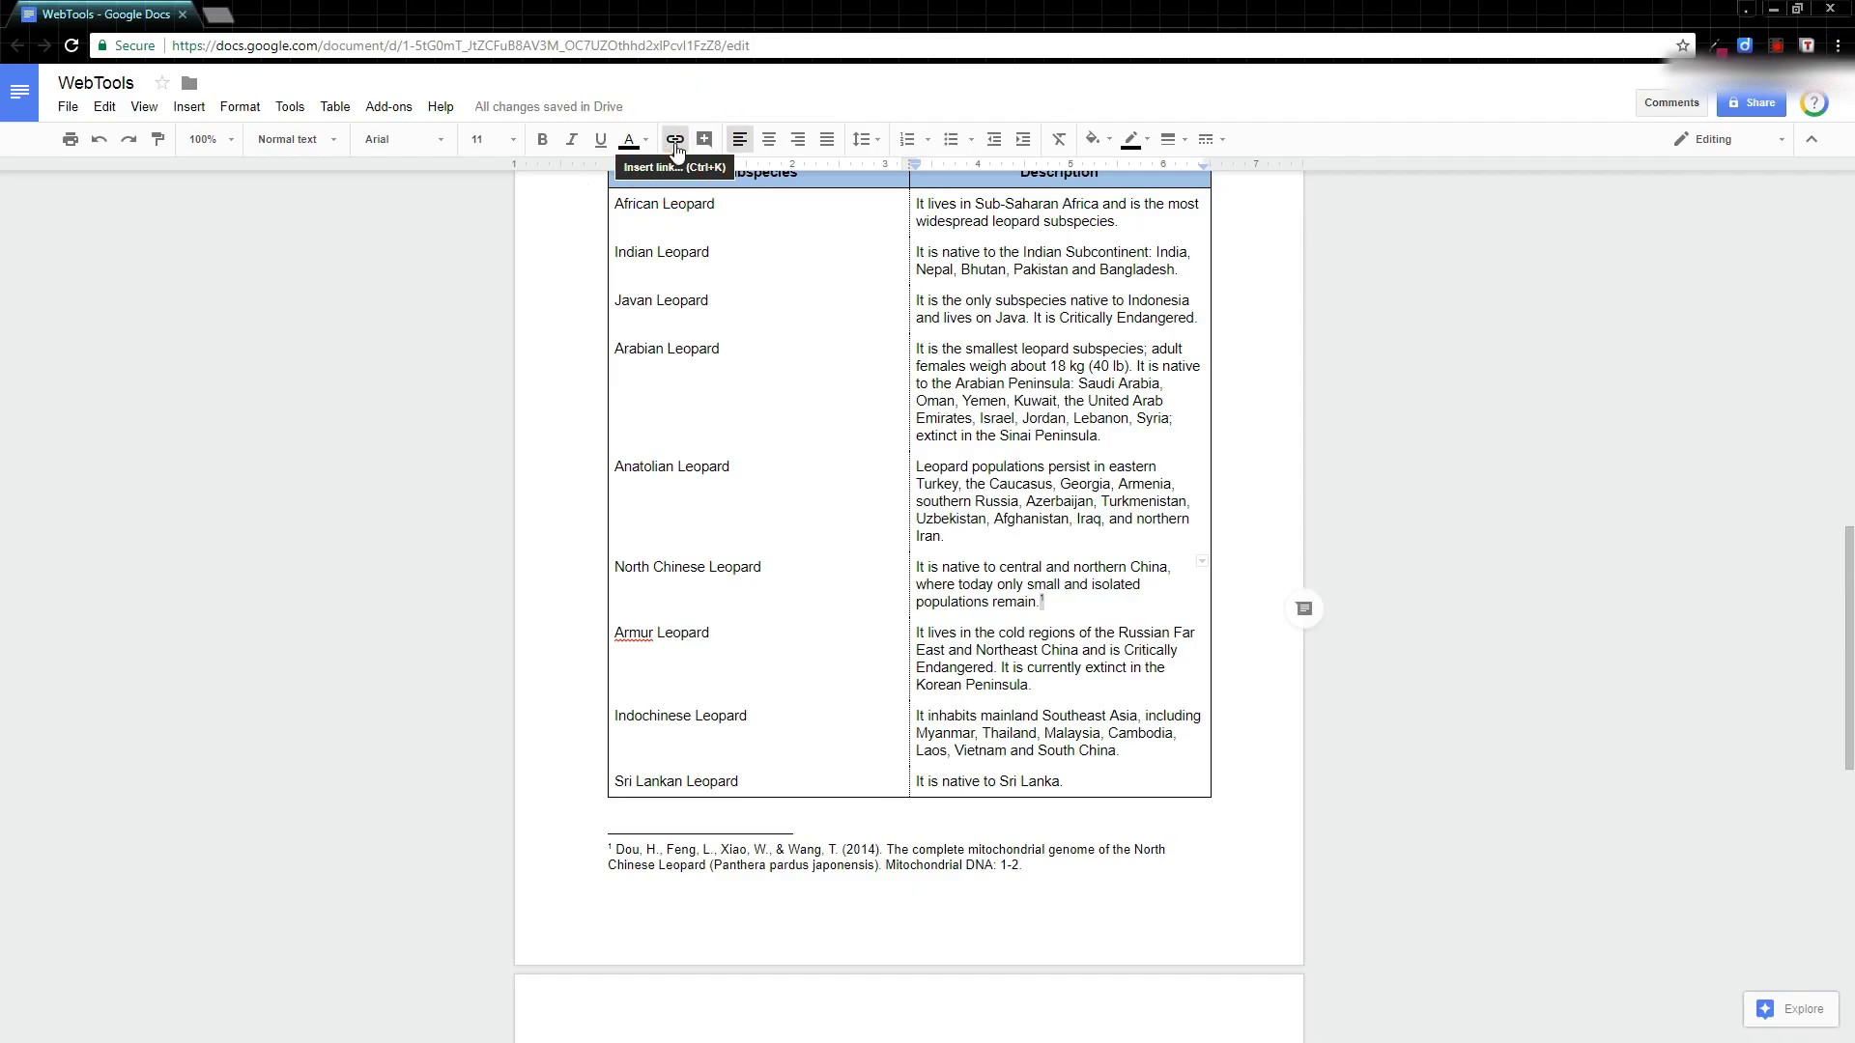
left_click(674, 140)
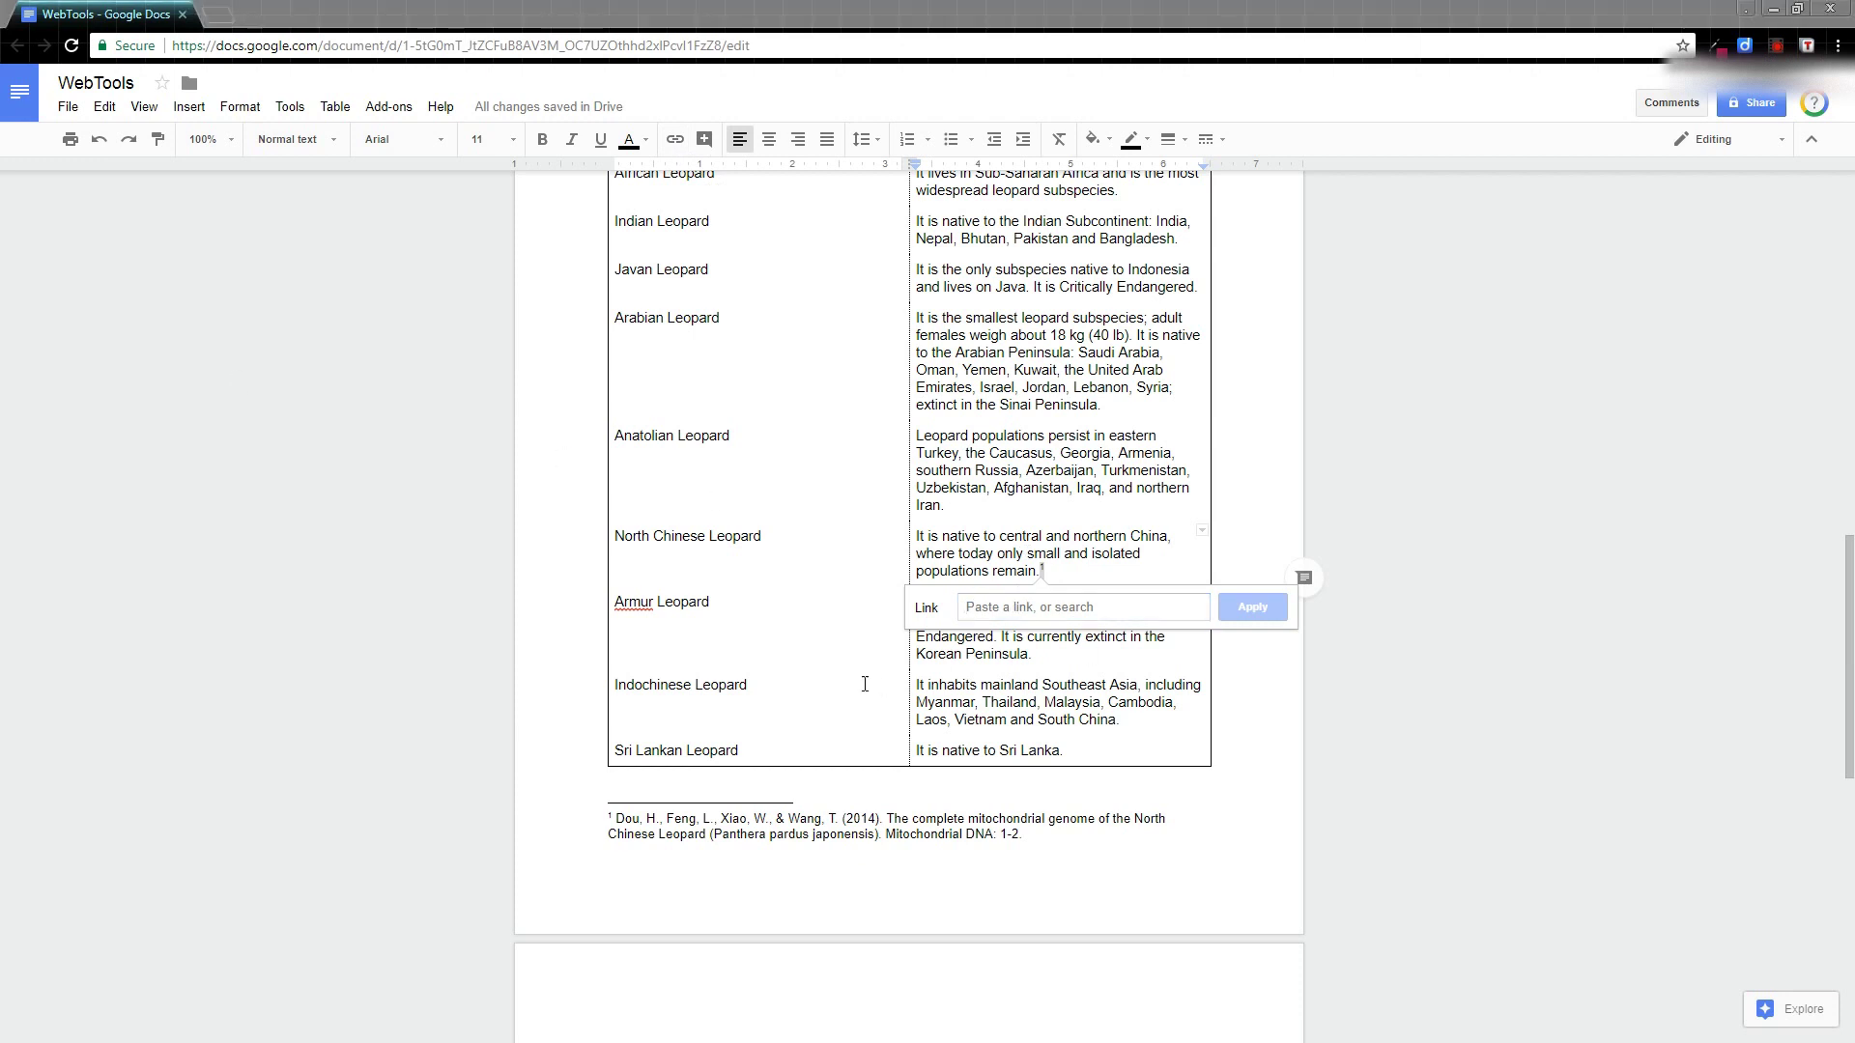
left_click(1029, 606)
key("ctrl+v")
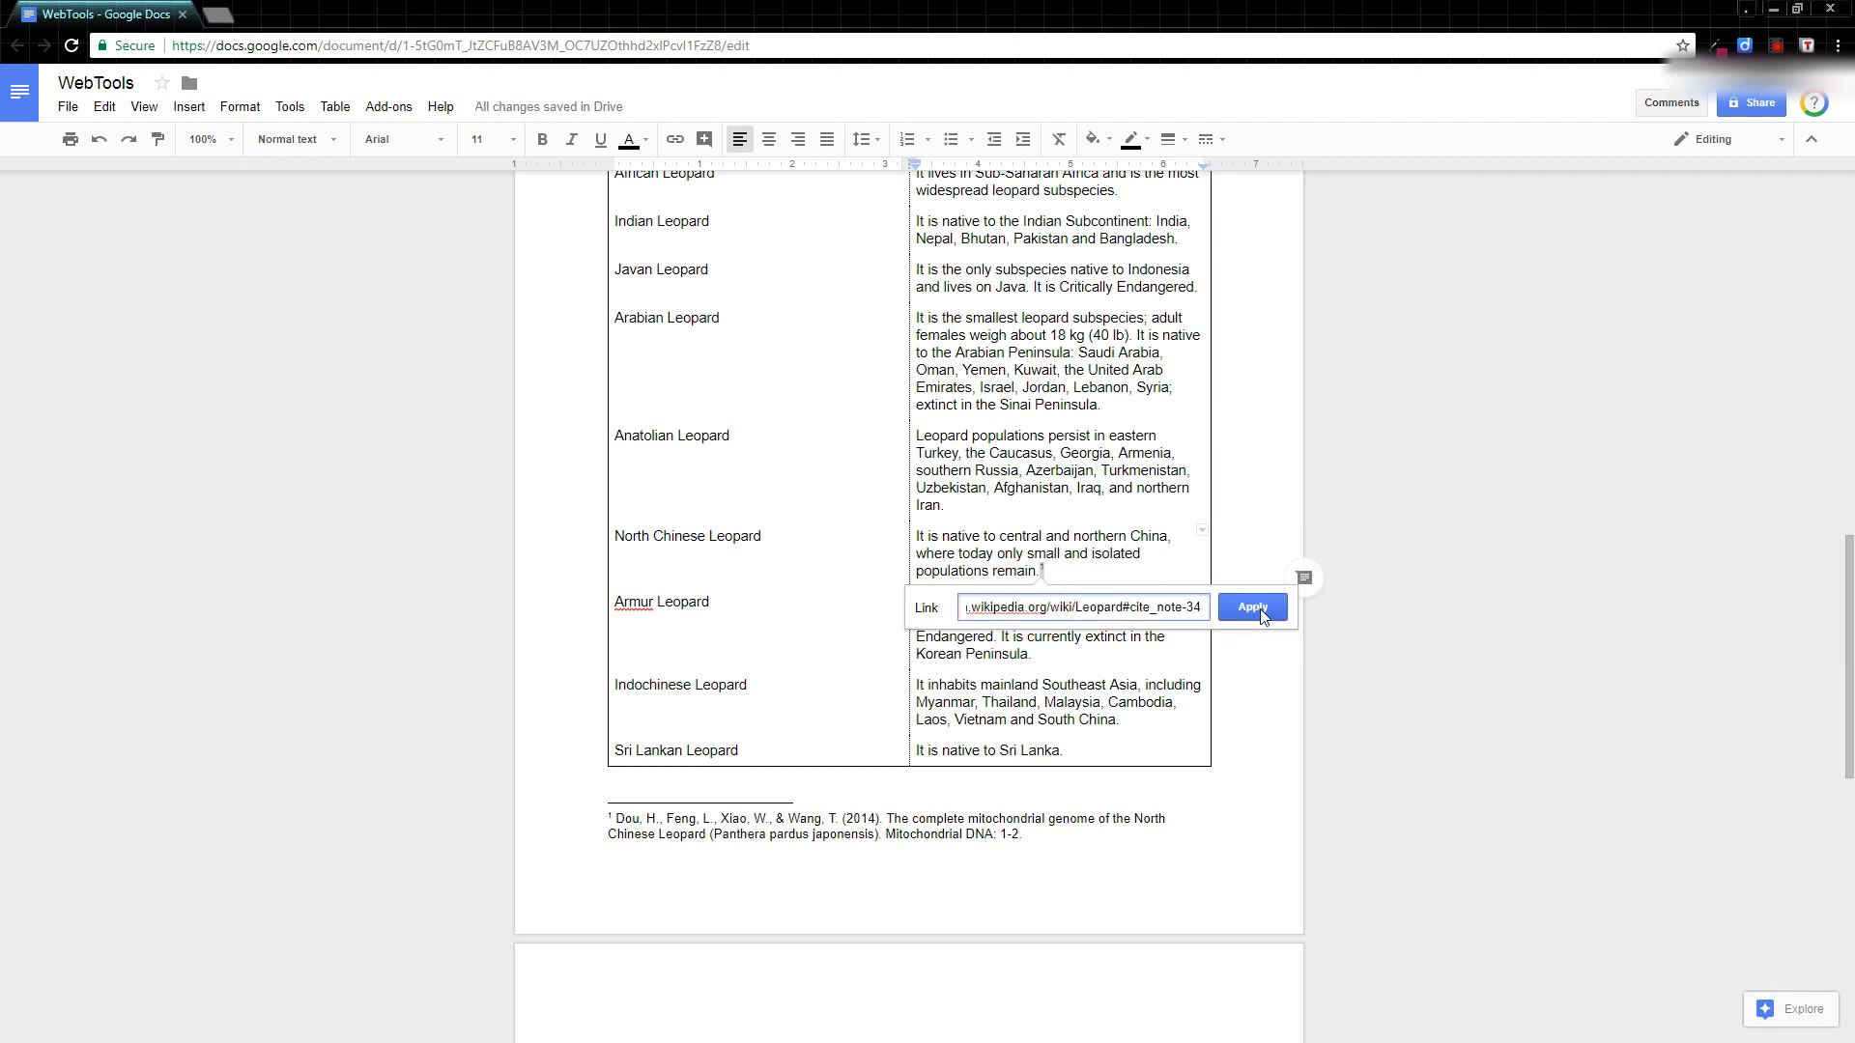
left_click(1253, 608)
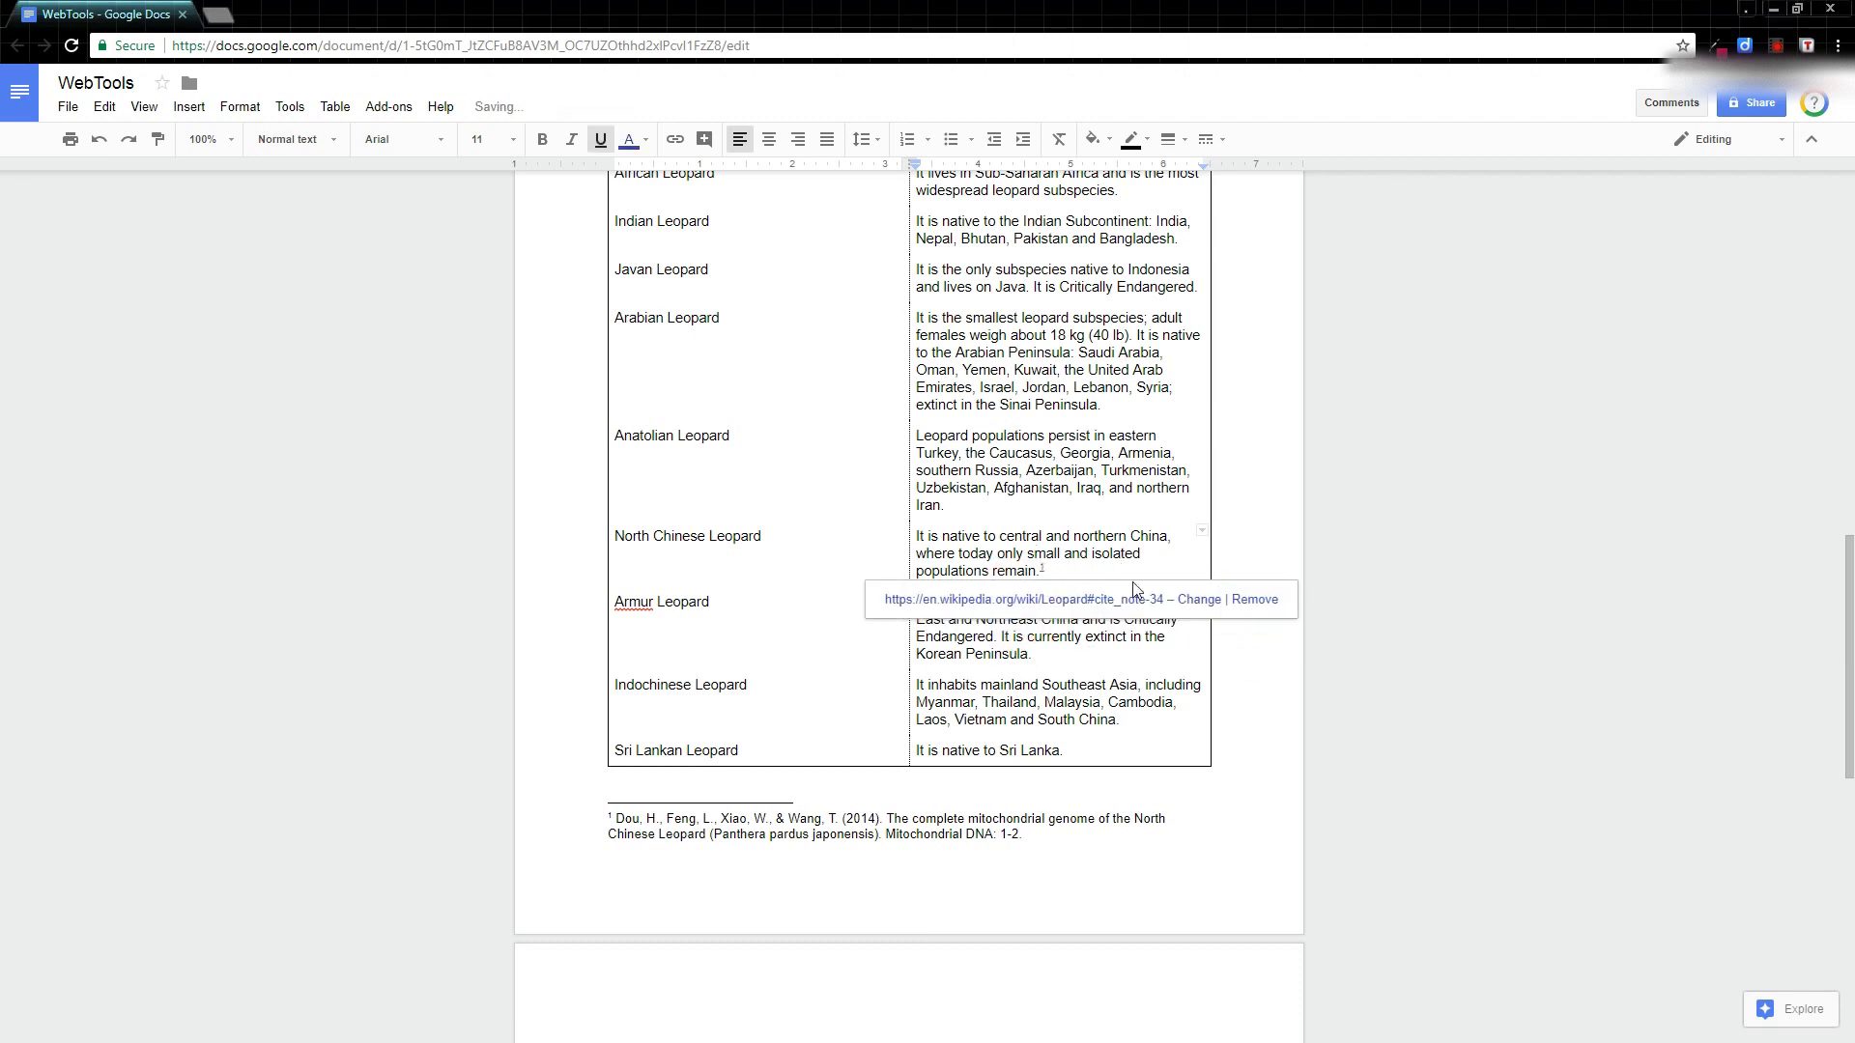
left_click(1082, 541)
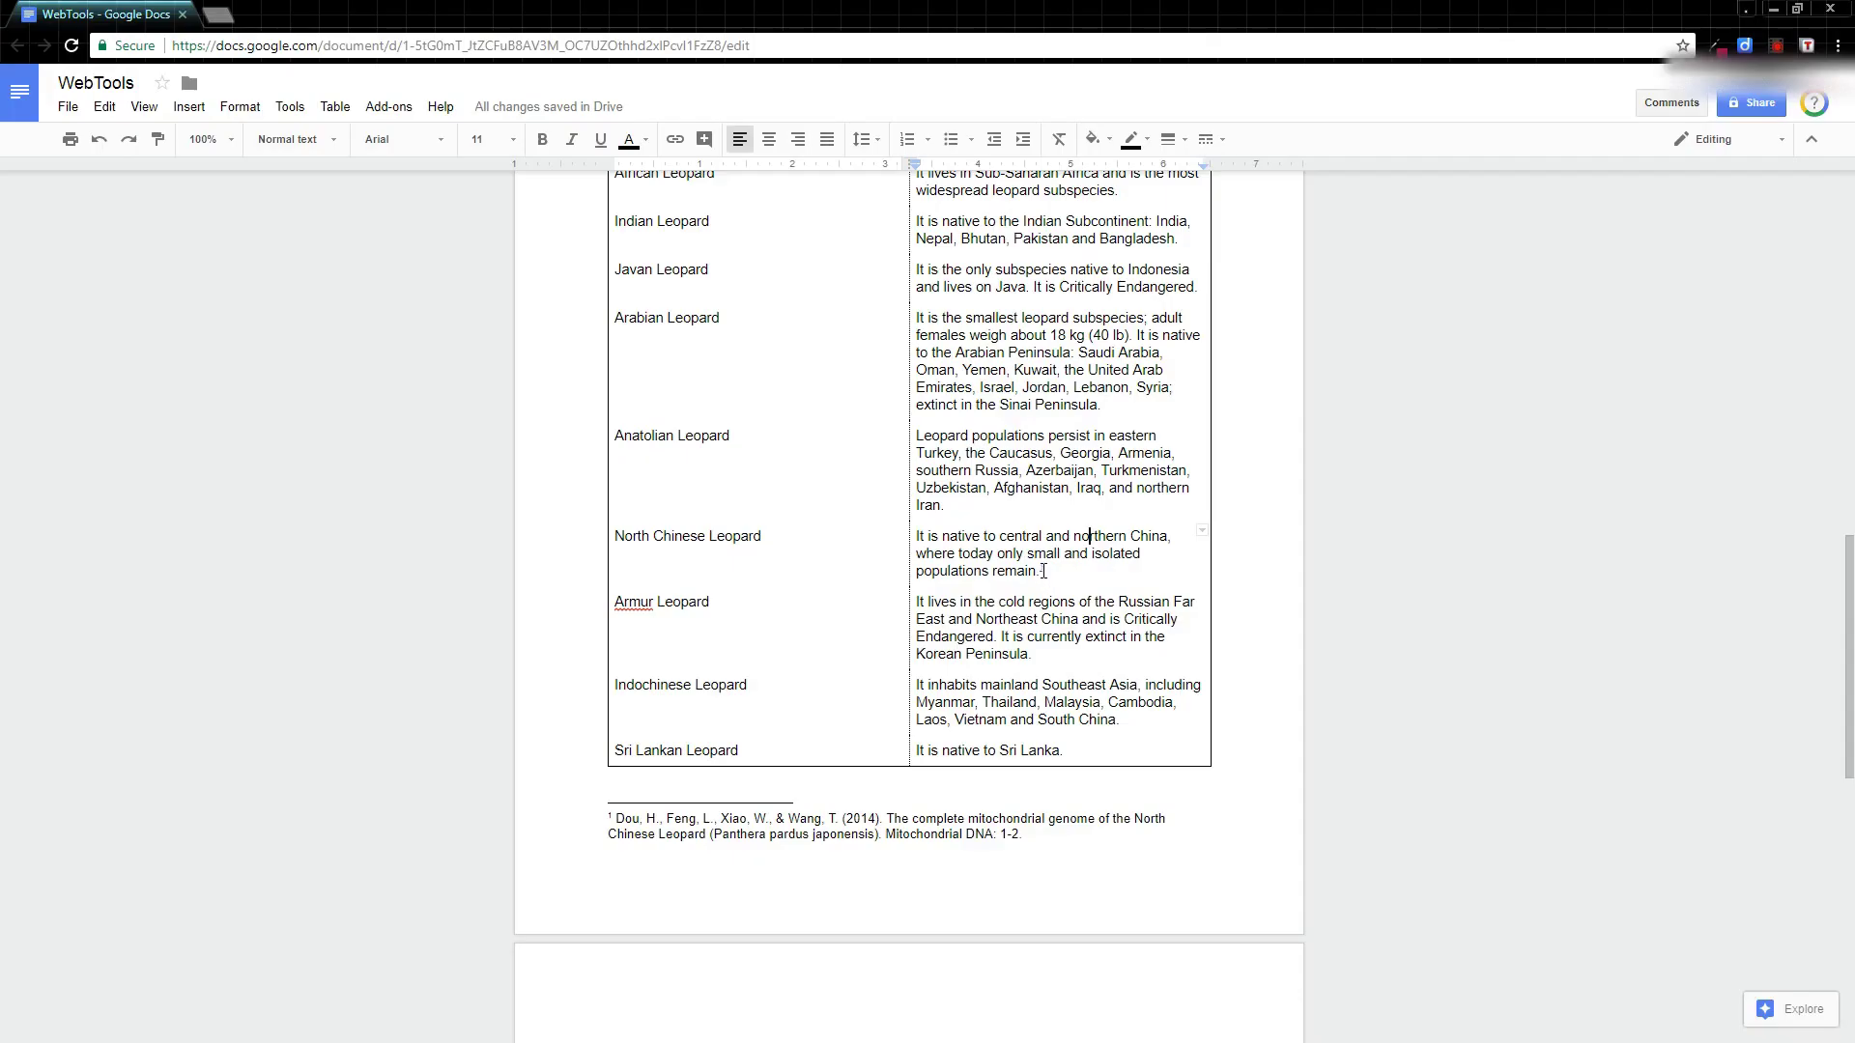
Show the footnote marker's link popup to reach the Wikipedia Leopard page.
left_click(1043, 569)
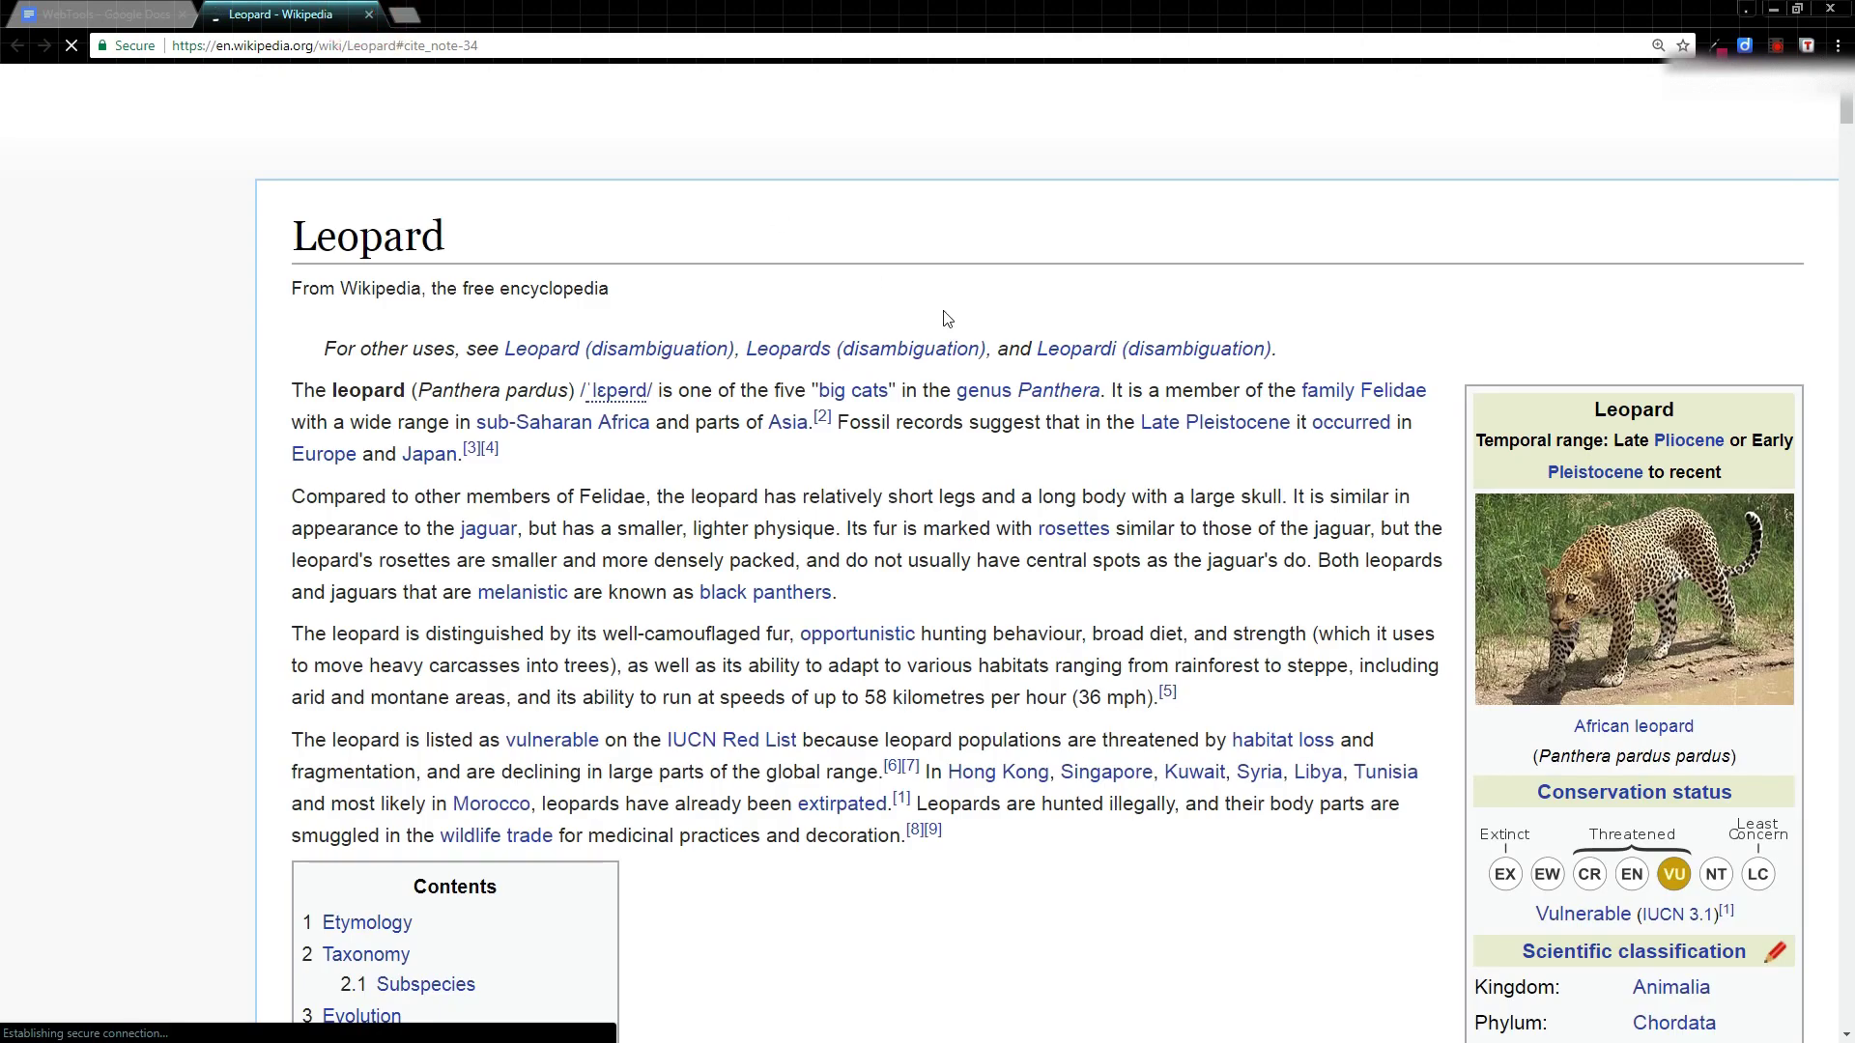
Back in the document, delete the footnote's citation text so only its number remains.
left_click(103, 14)
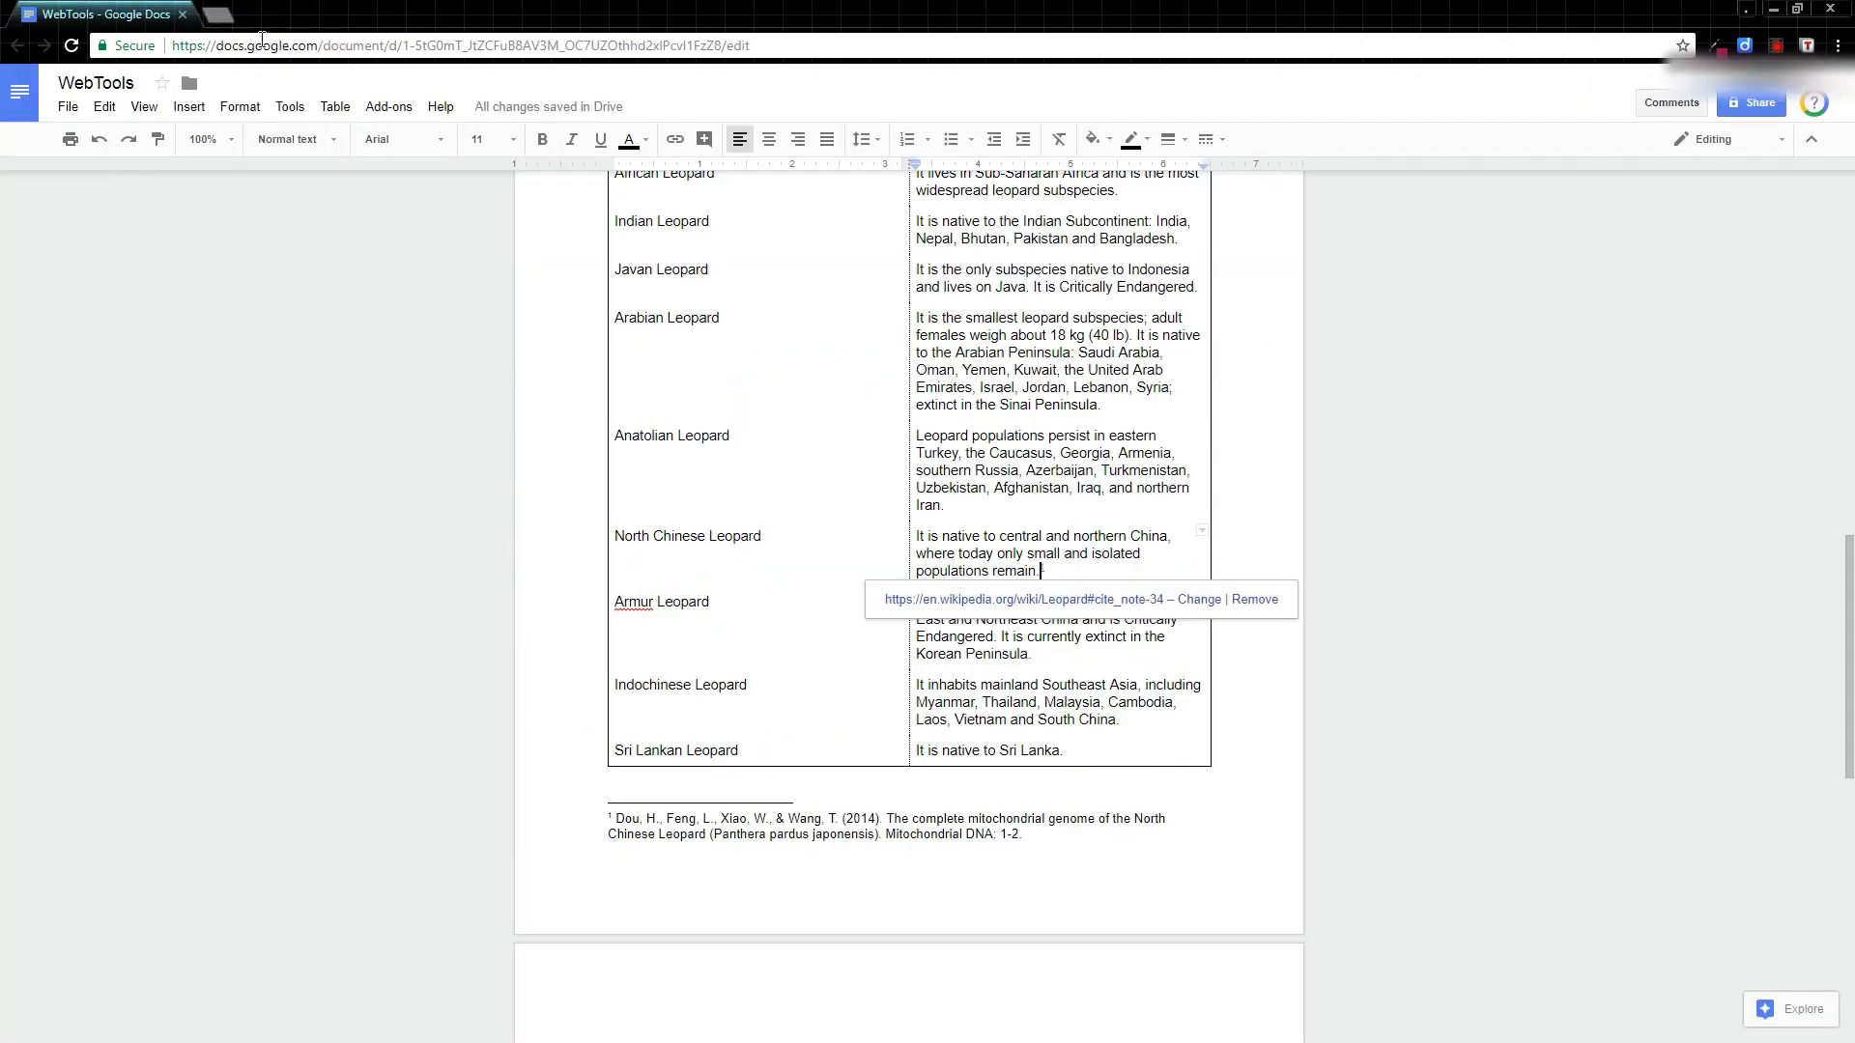
left_click(1005, 637)
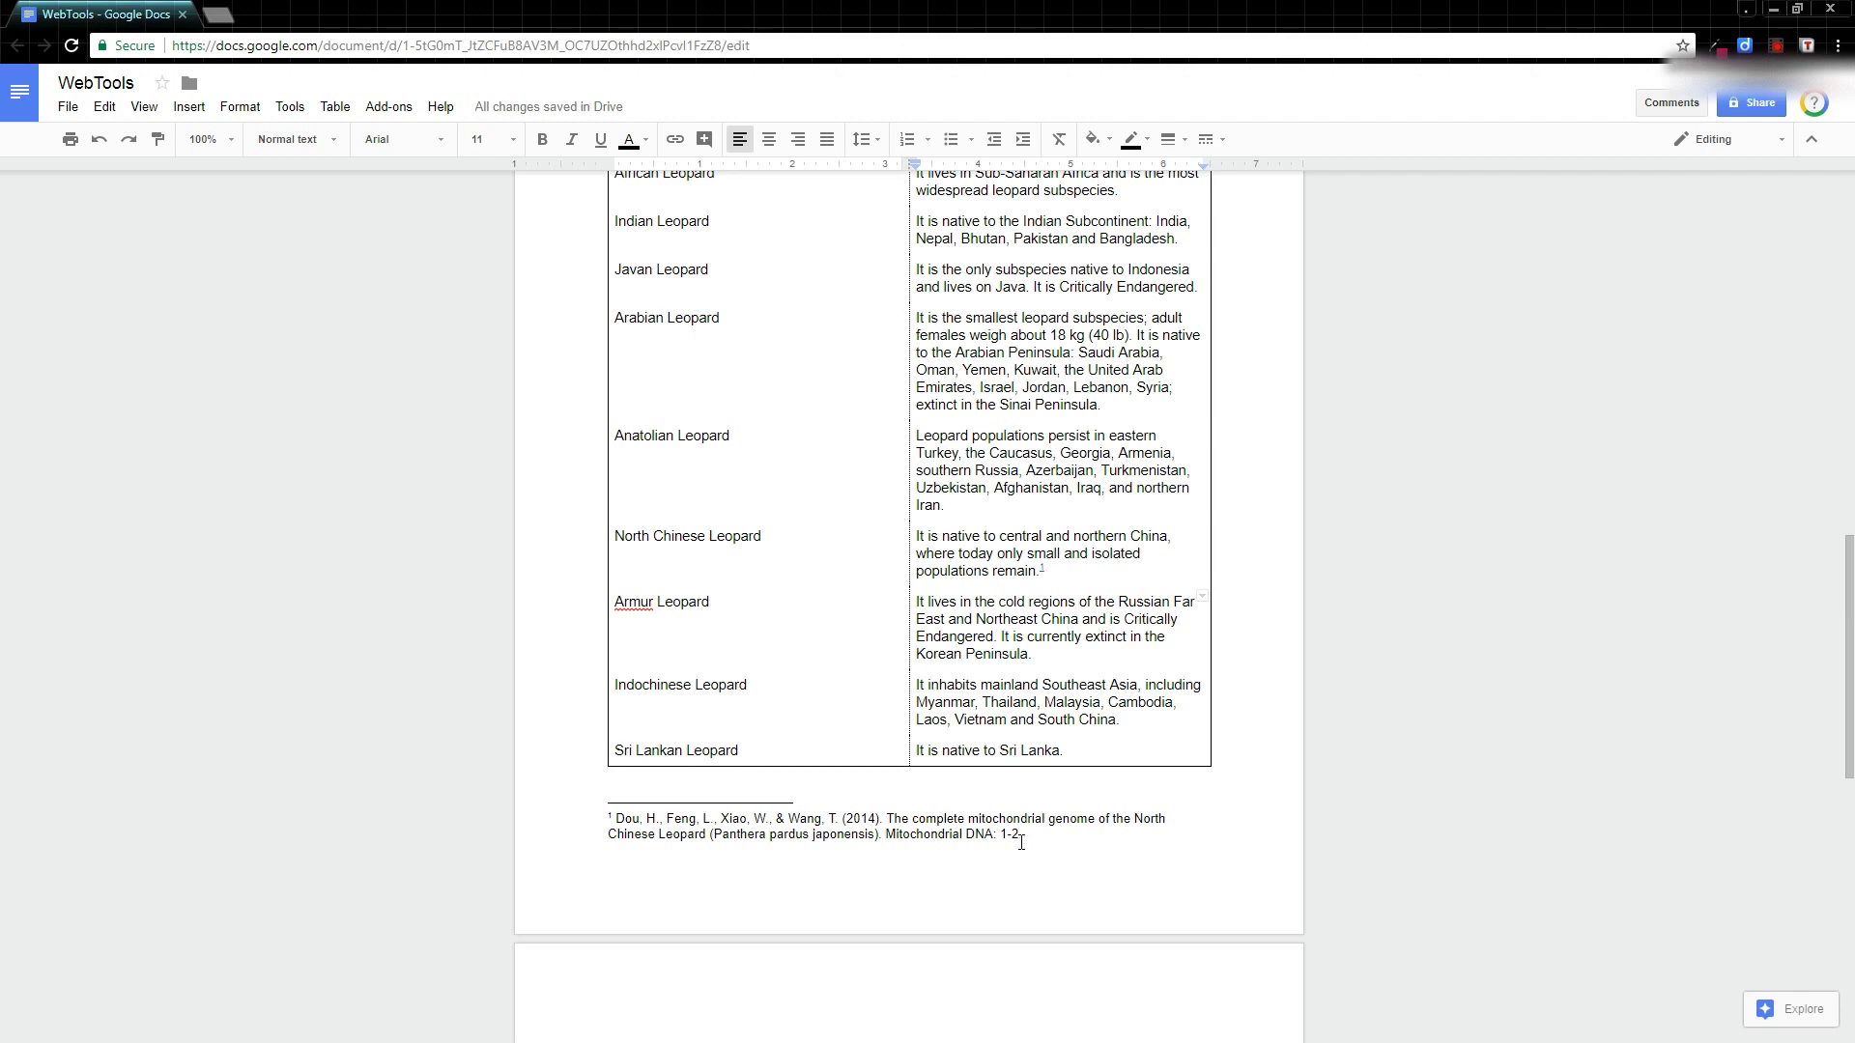
mouse_move(1024, 834)
left_mouse_down()
mouse_move(937, 852)
mouse_move(615, 821)
left_mouse_up()
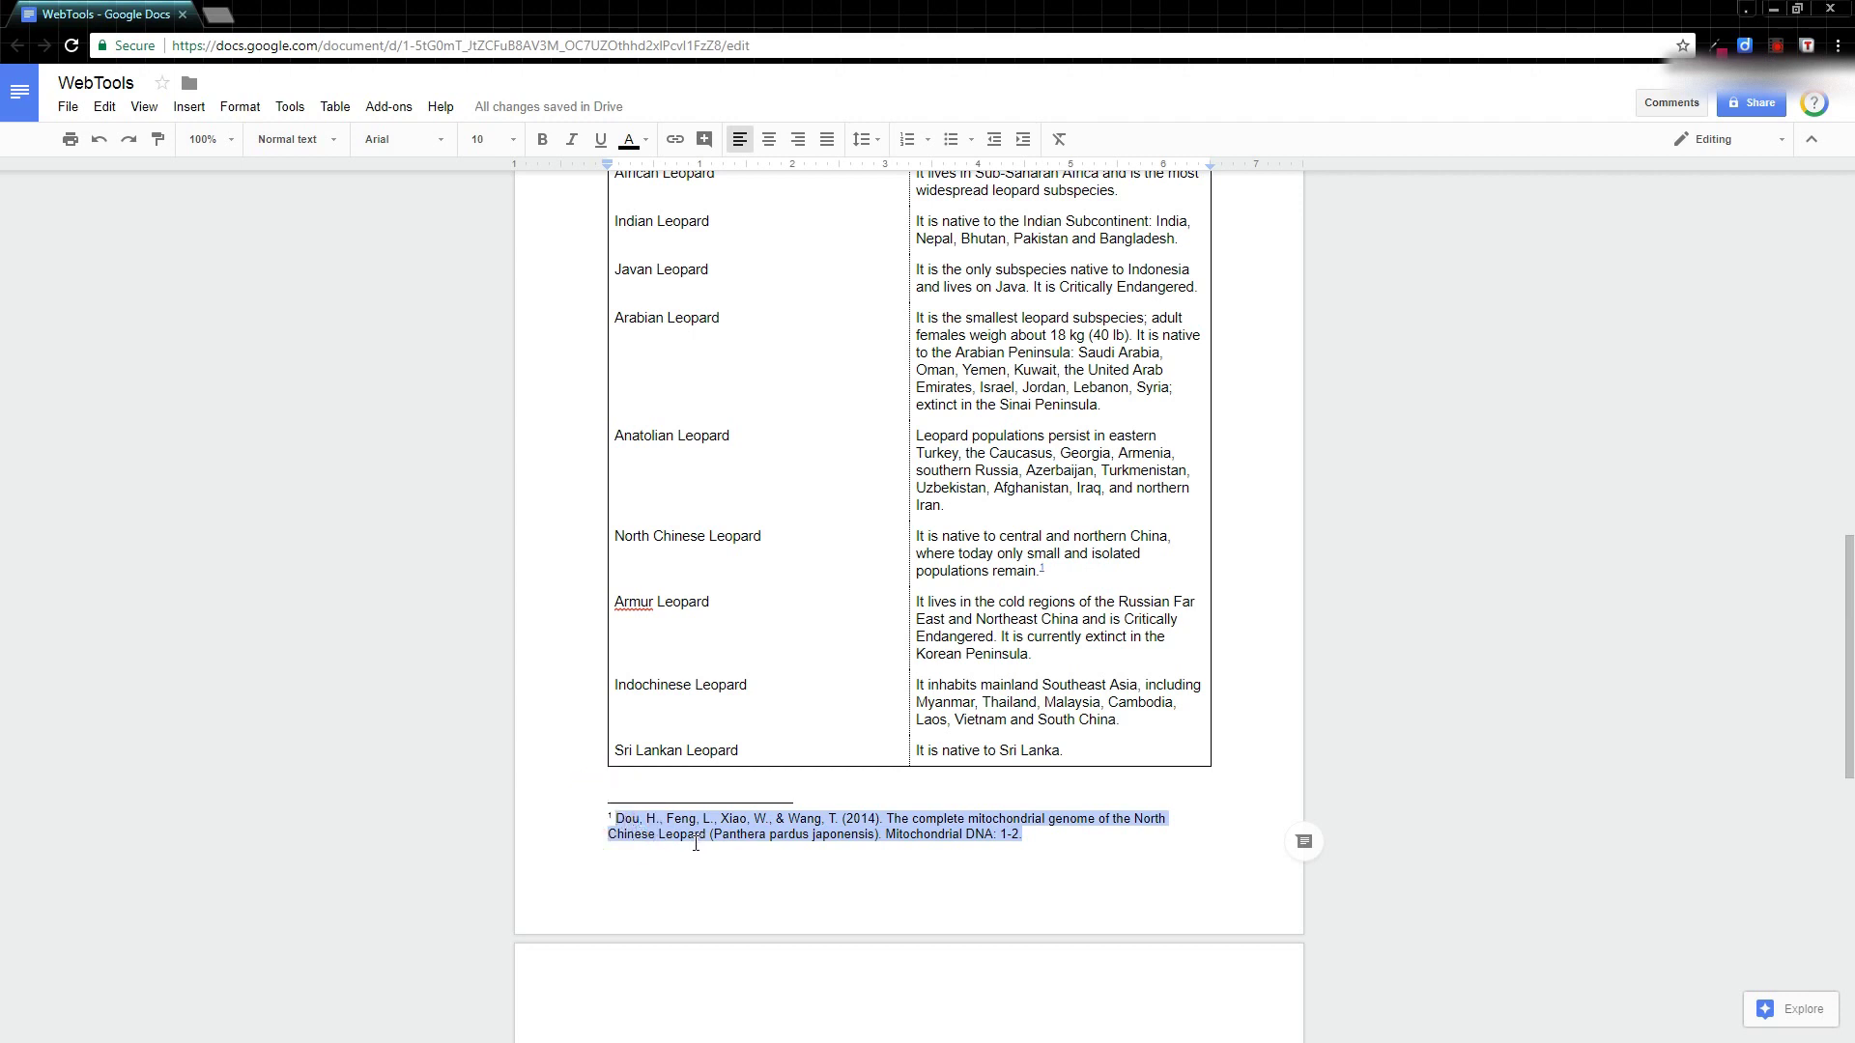
key("Delete")
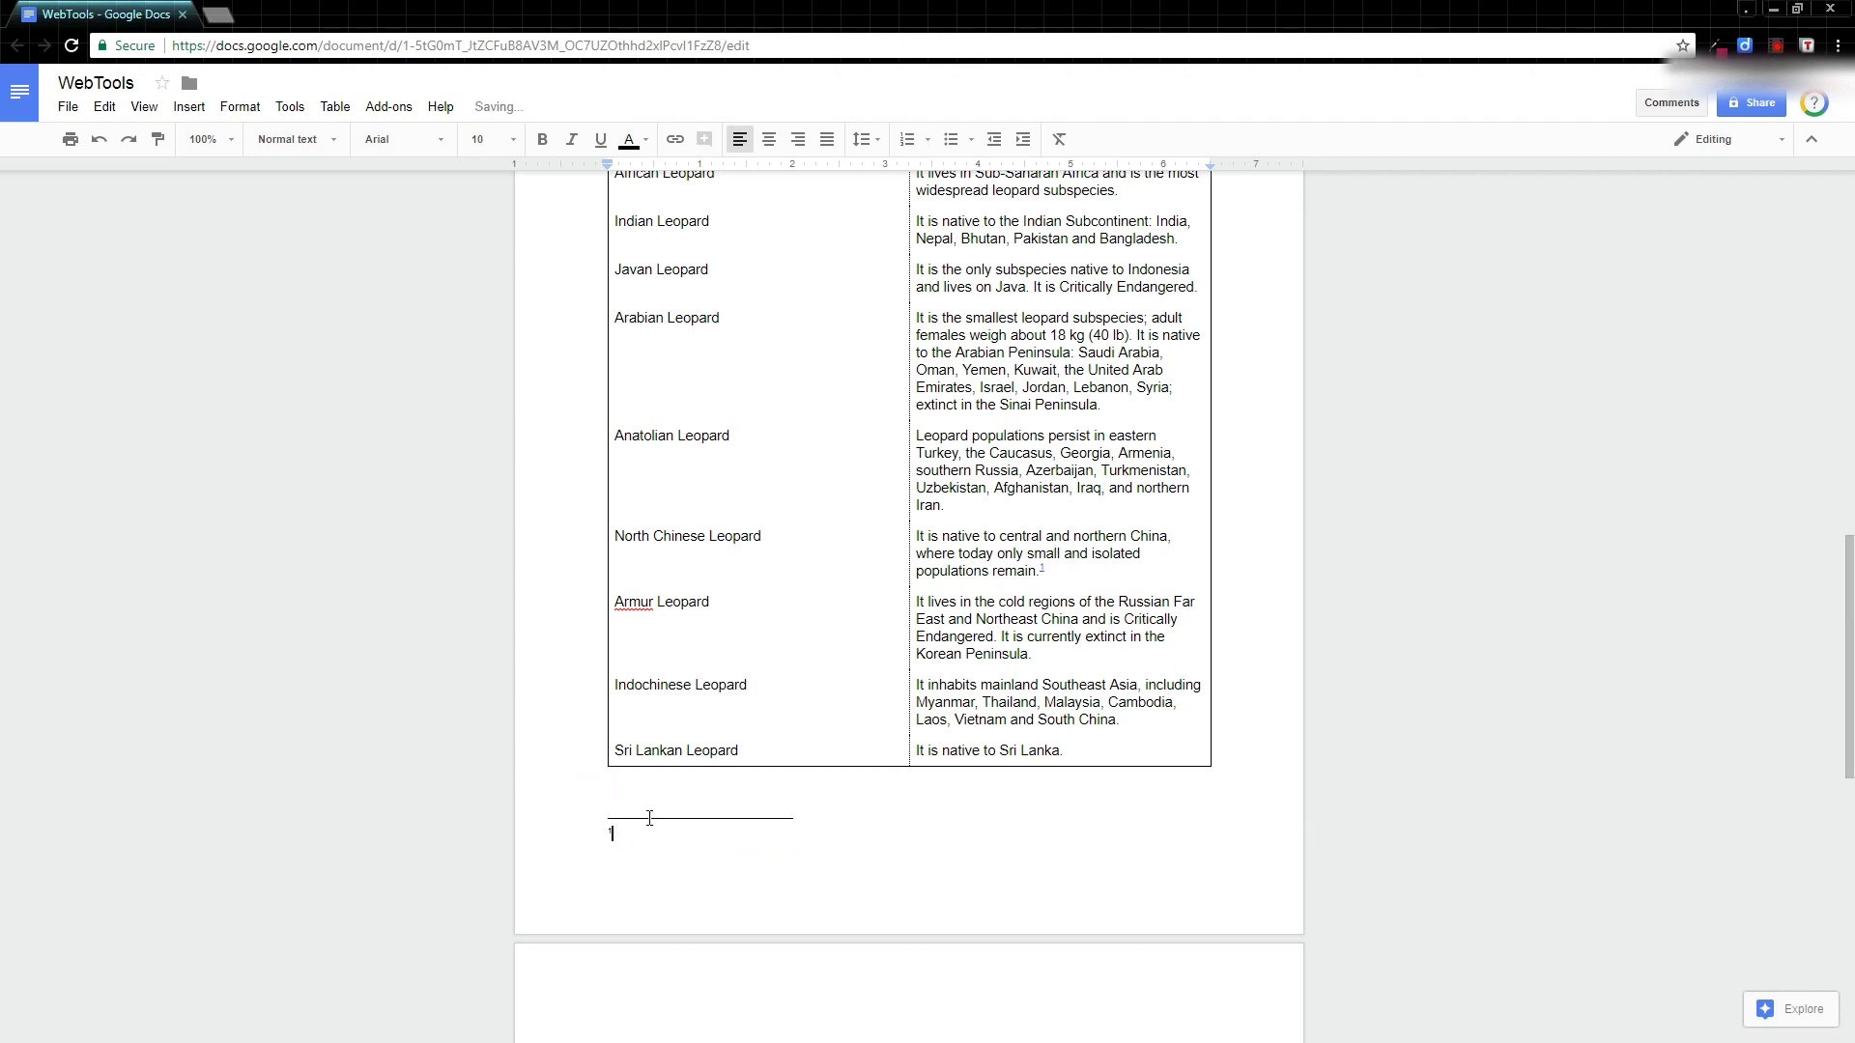
double_click(609, 834)
left_click(611, 829)
Delete the superscript footnote marker after 'remain.' together with its footnote.
left_click(1046, 567)
left_click(1045, 566)
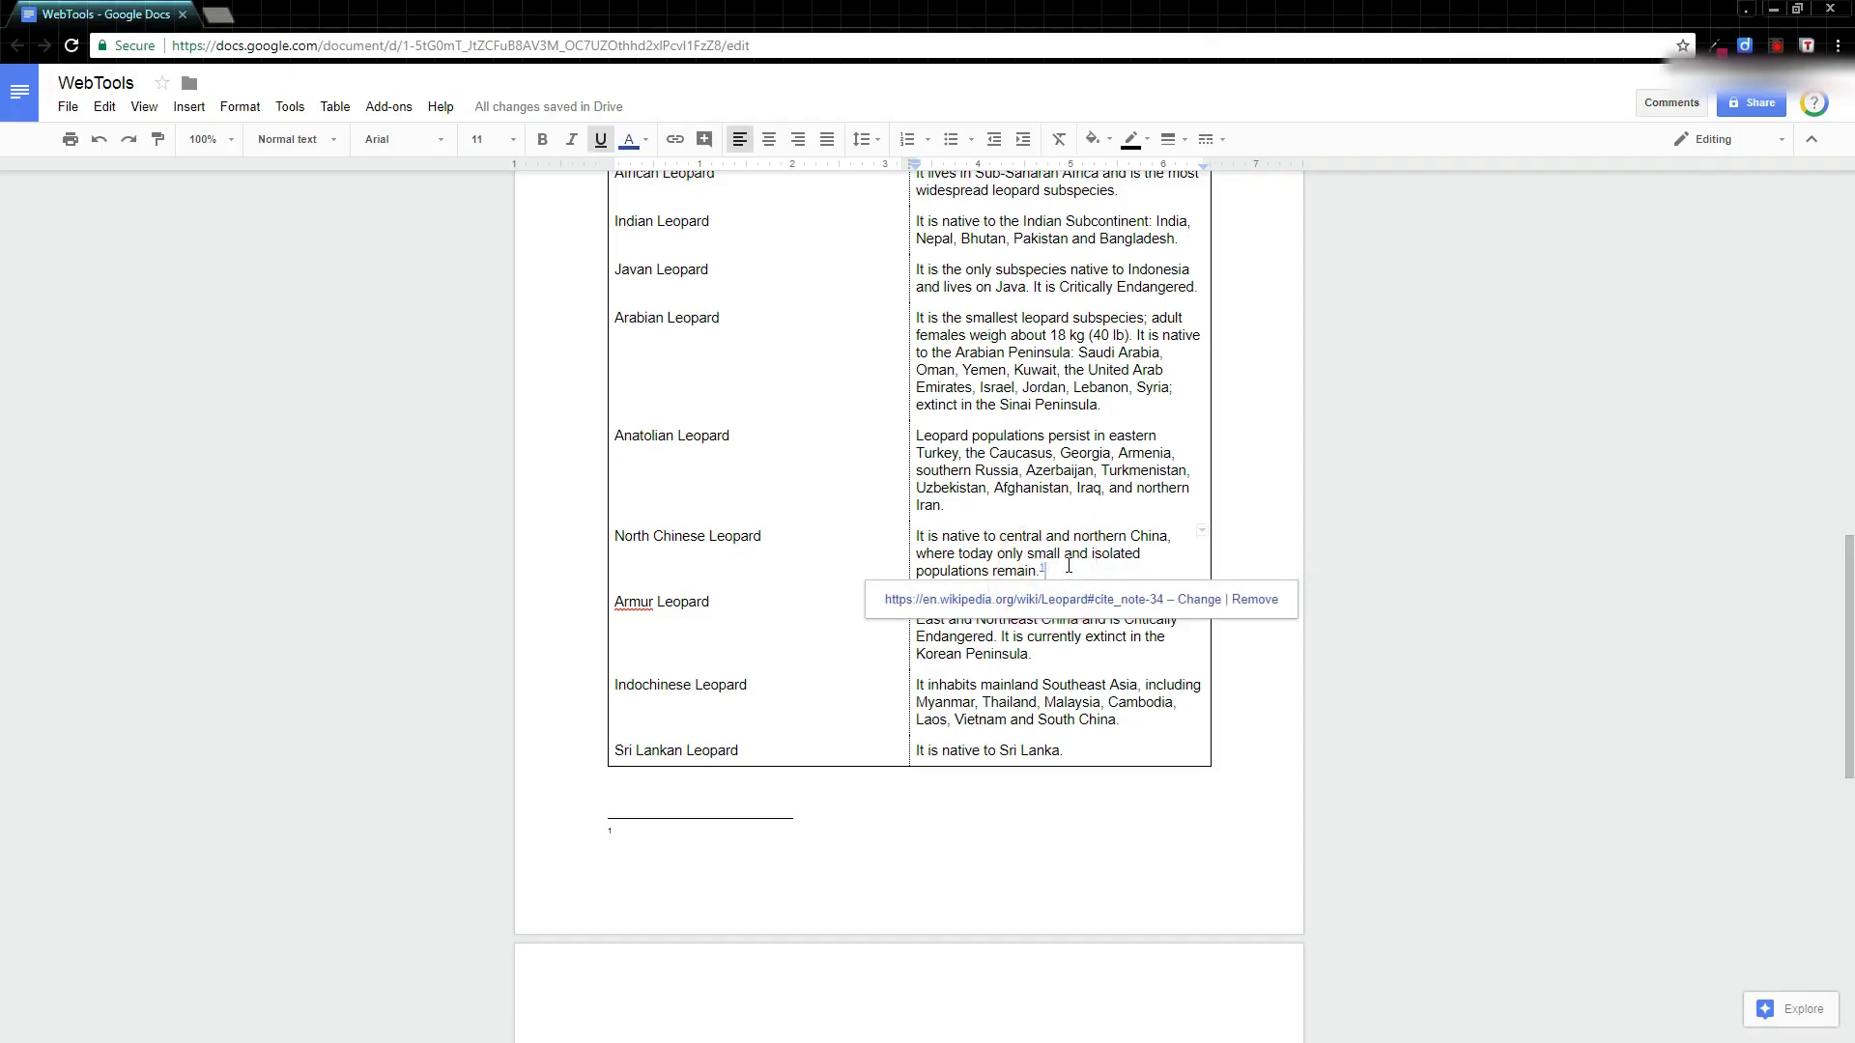
key("Delete")
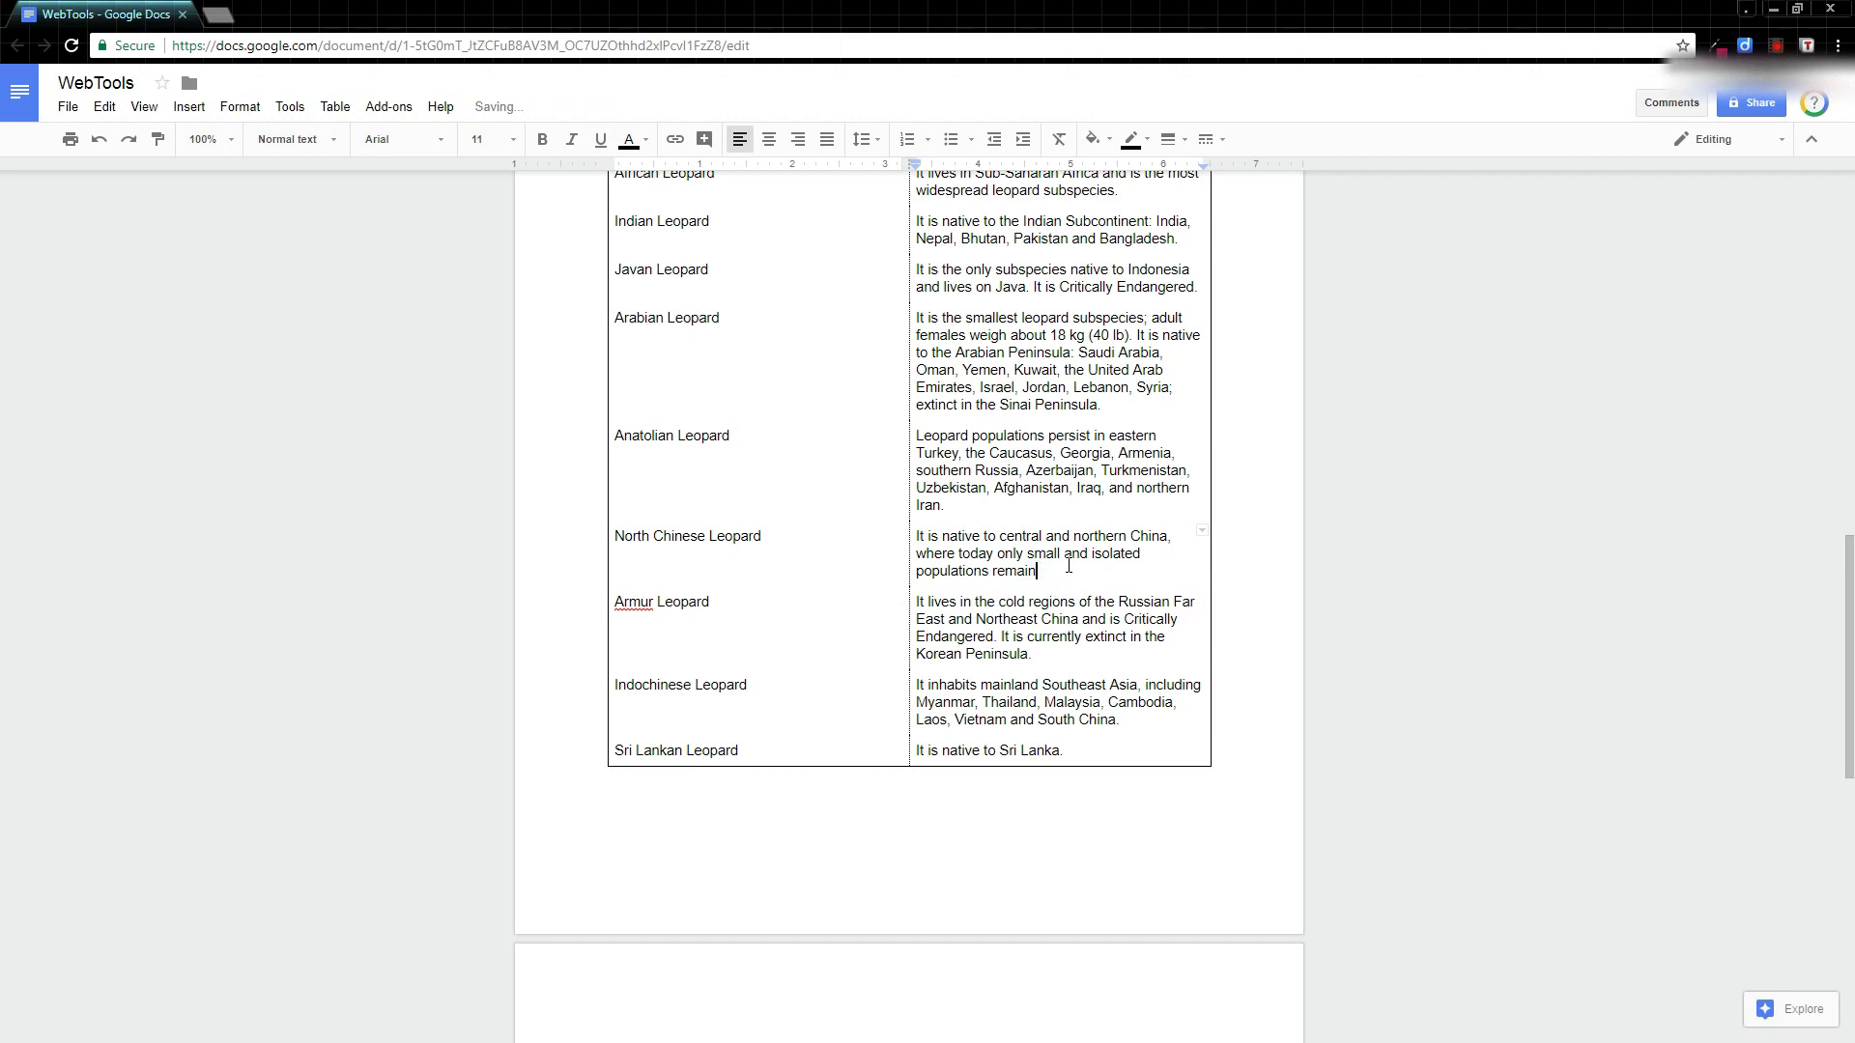